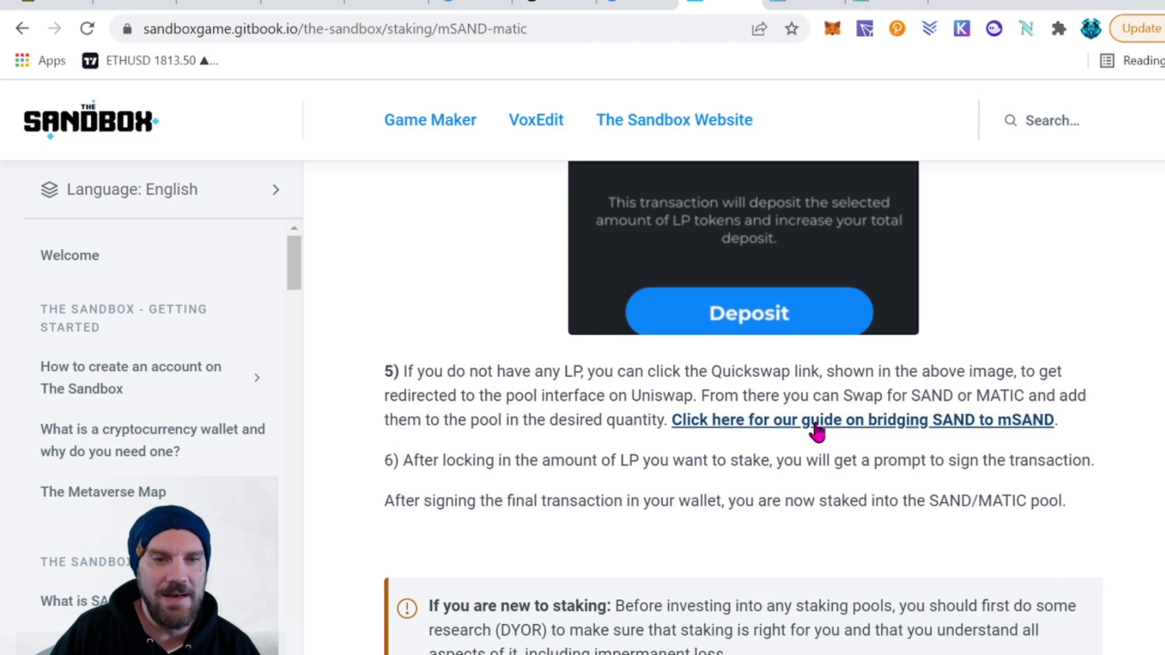
- Open the Staking page of The Sandbox account profile
left_click(817, 429)
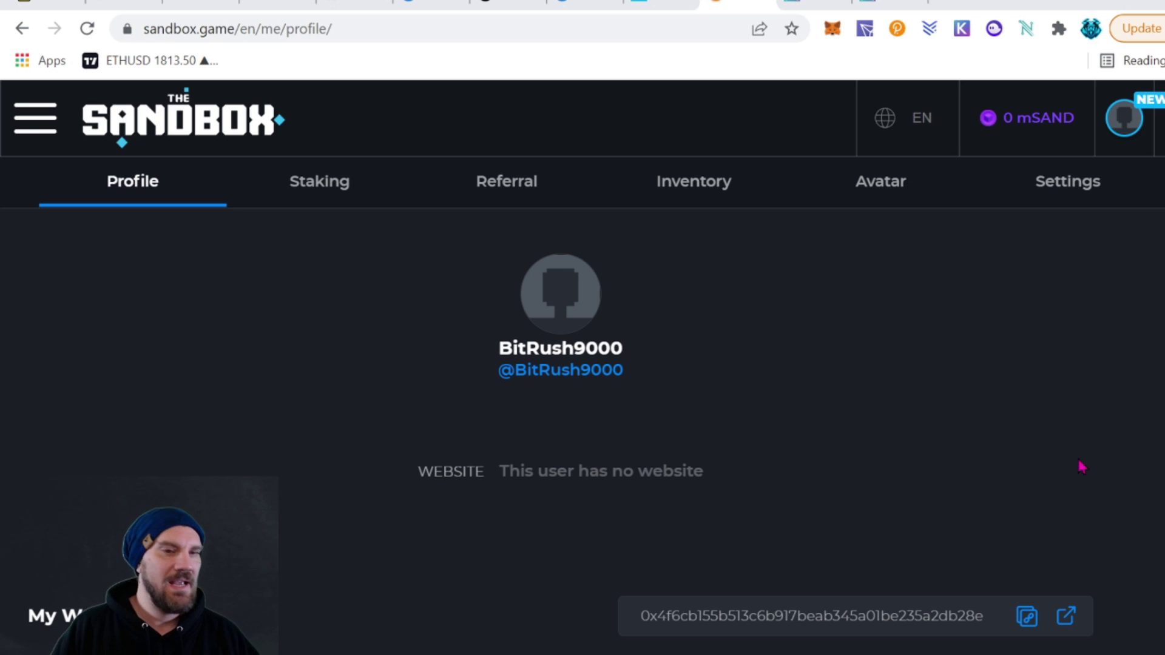
left_click(320, 186)
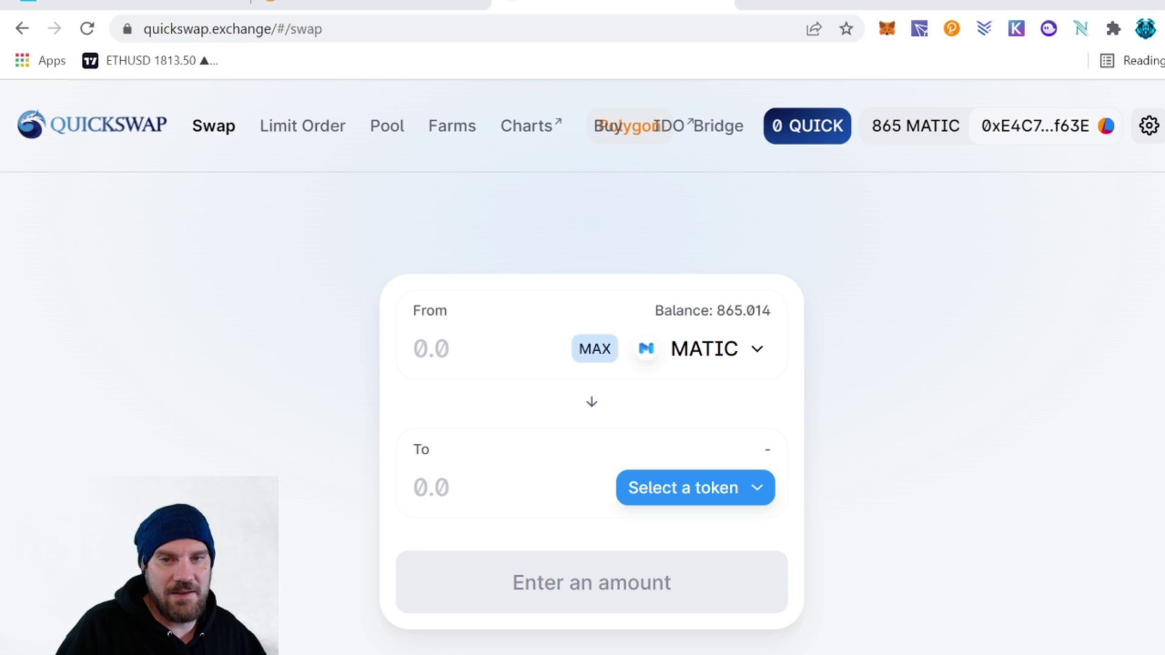
- Choose SAND as the token to receive for MATIC and set the swap amount to 420 MATIC
left_click(697, 493)
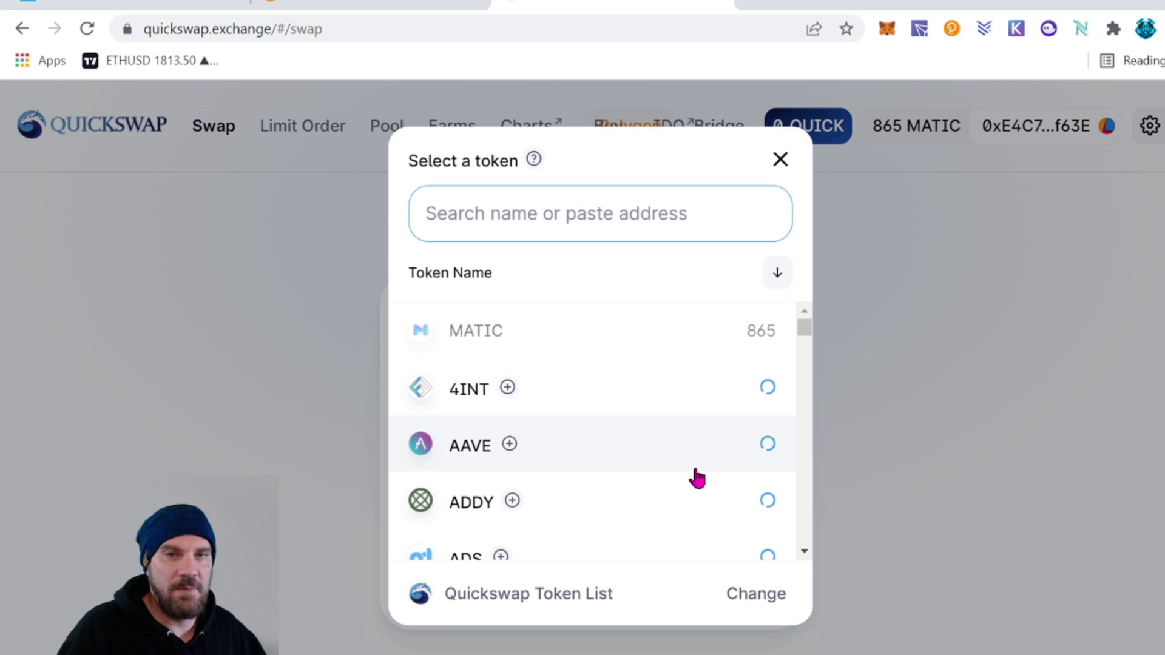
type("sand")
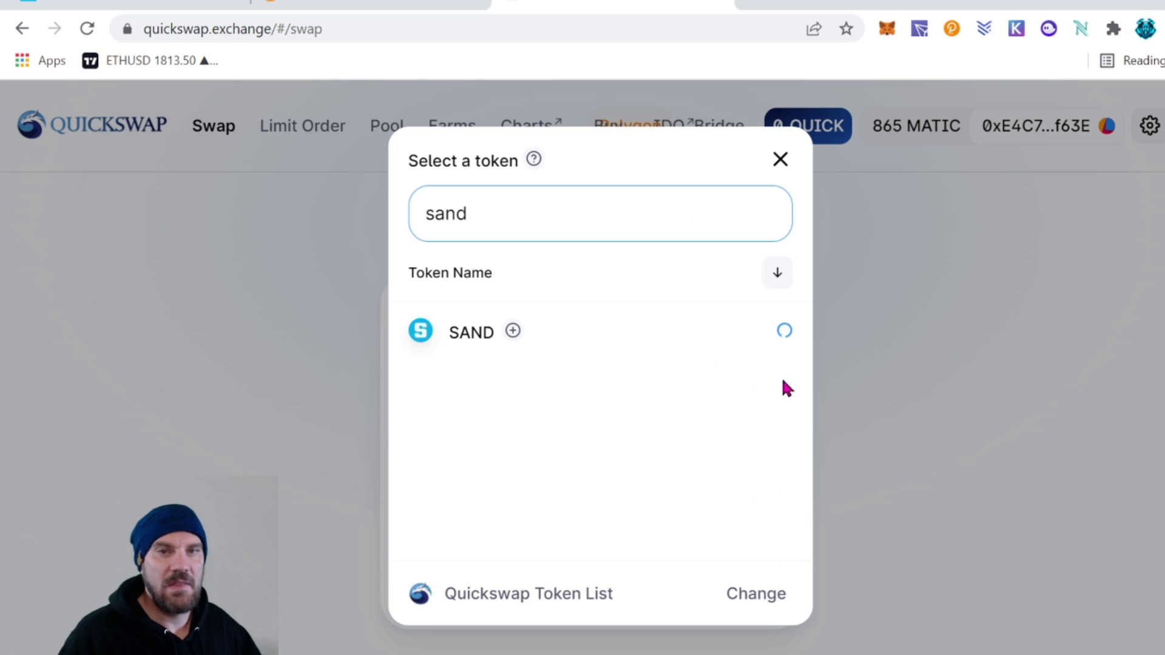
left_click(462, 346)
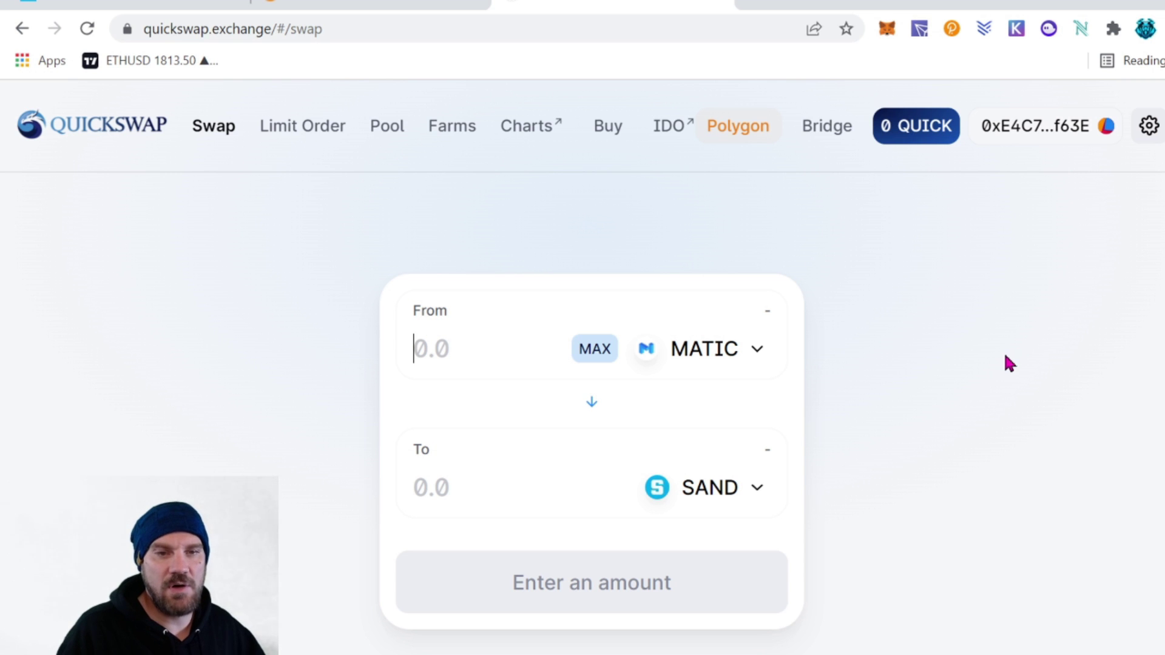
type("400")
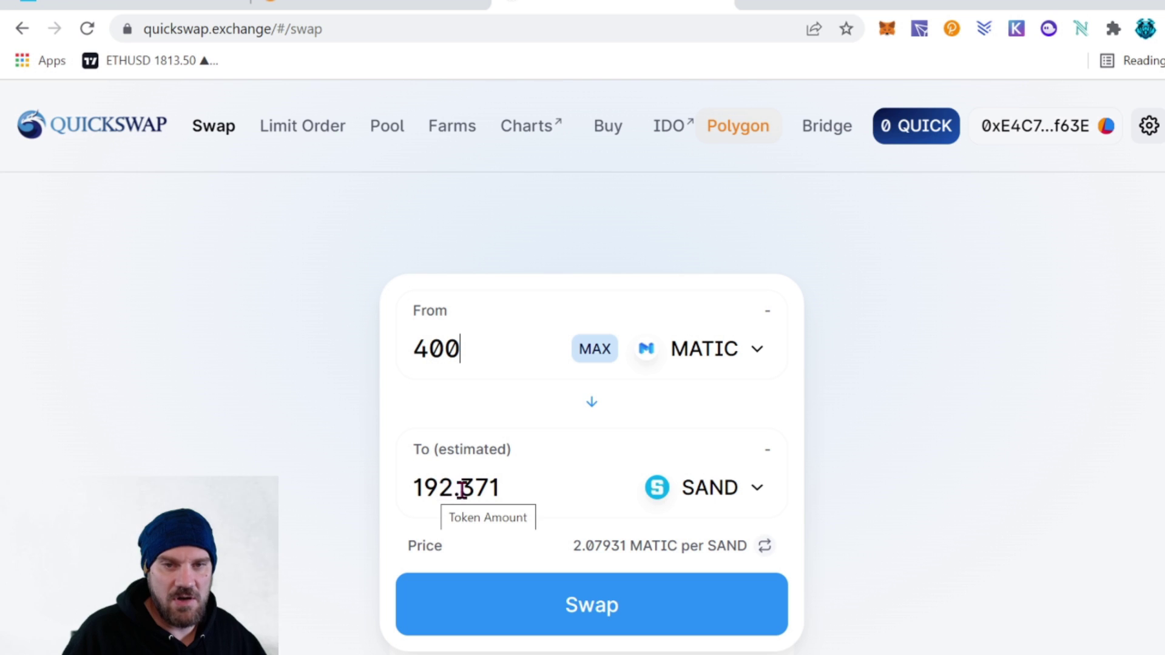
left_click(446, 349)
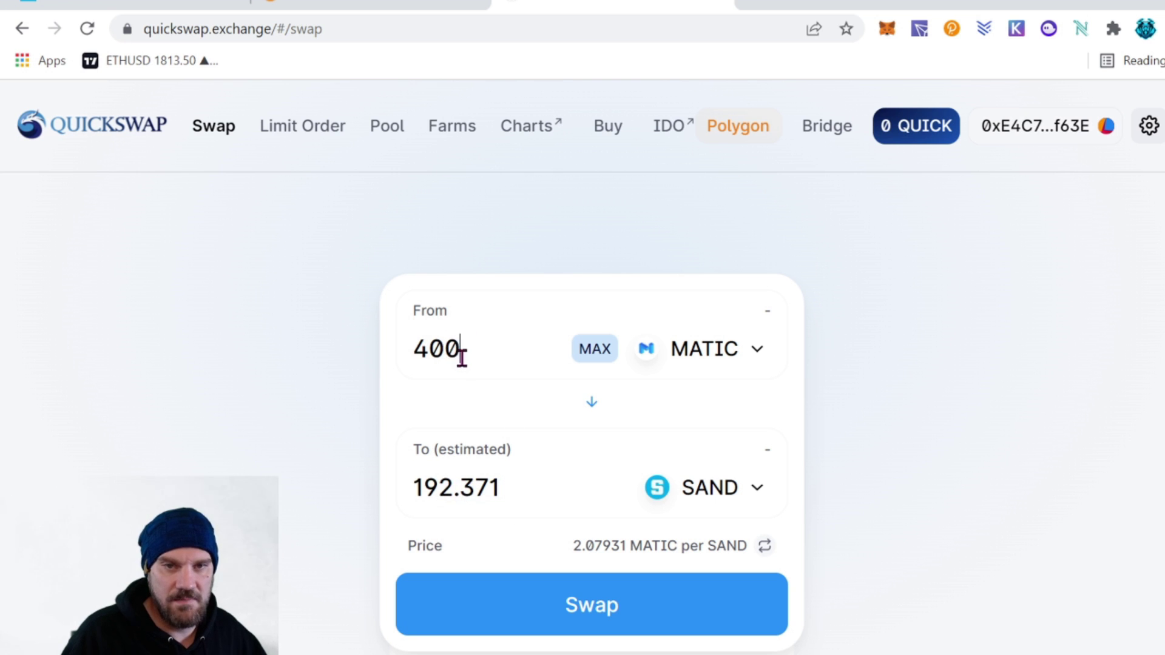
key("BackSpace")
type("2")
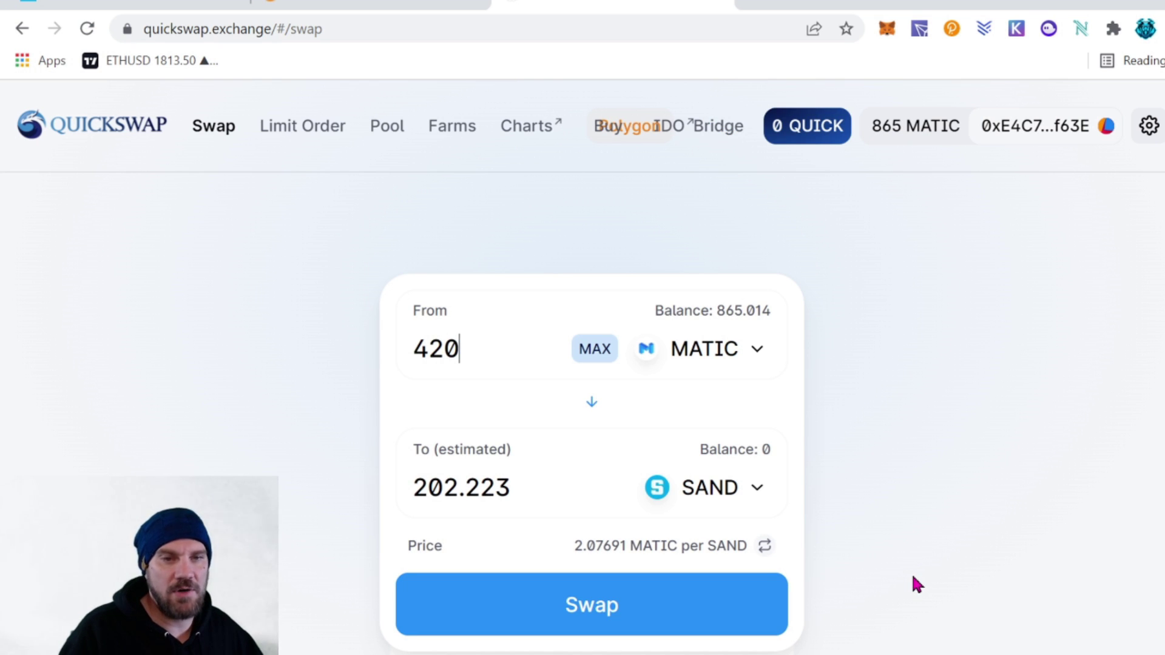
- Submit the swap of 420 MATIC for SAND and confirm the transaction in the wallet
left_click(621, 625)
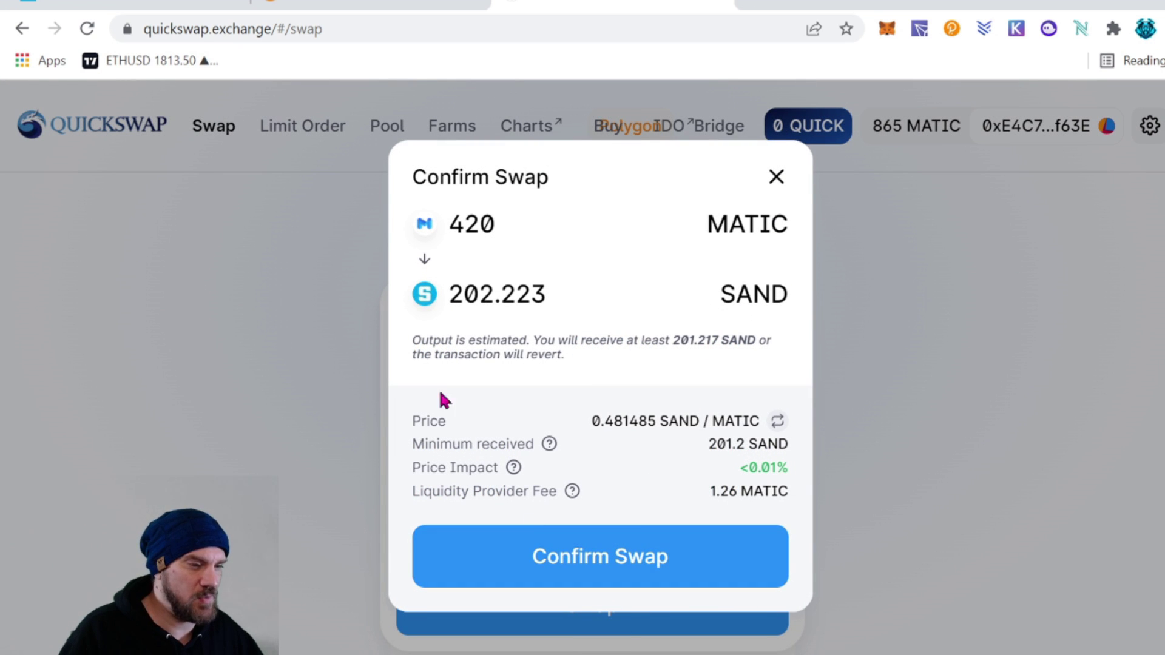
left_click(592, 572)
scroll(1079, 458, "down", 2)
left_click(1094, 551)
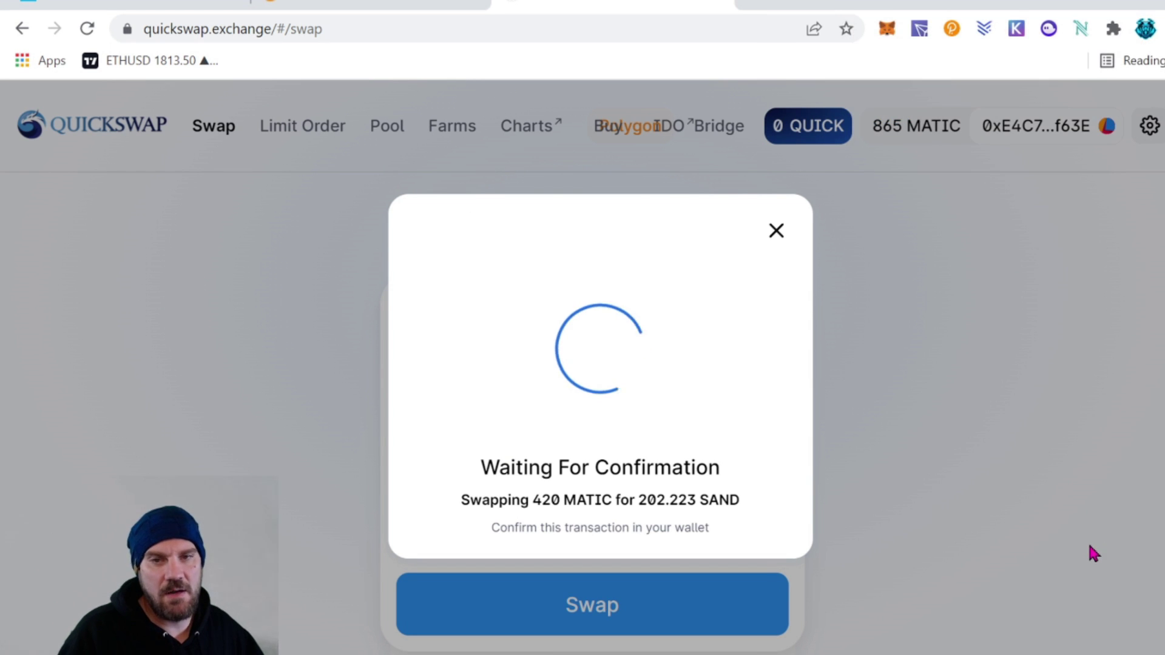
- Open the pending 420 MATIC swap's details in the MetaMask wallet and view the transaction on the block explorer
left_click(887, 29)
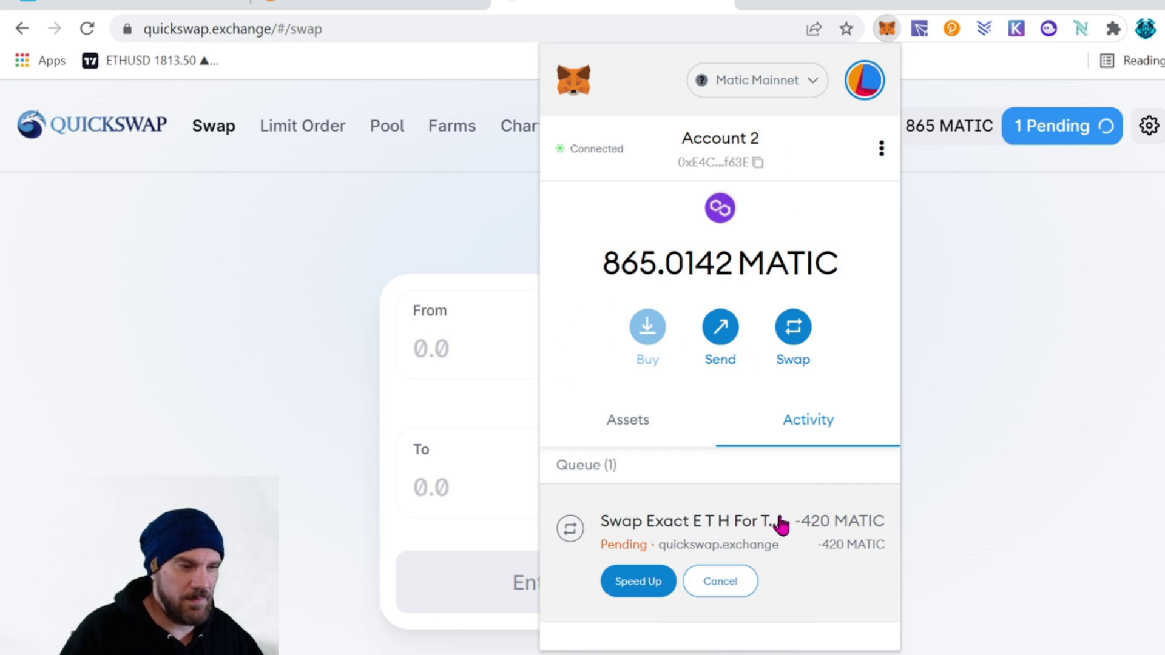
left_click(810, 567)
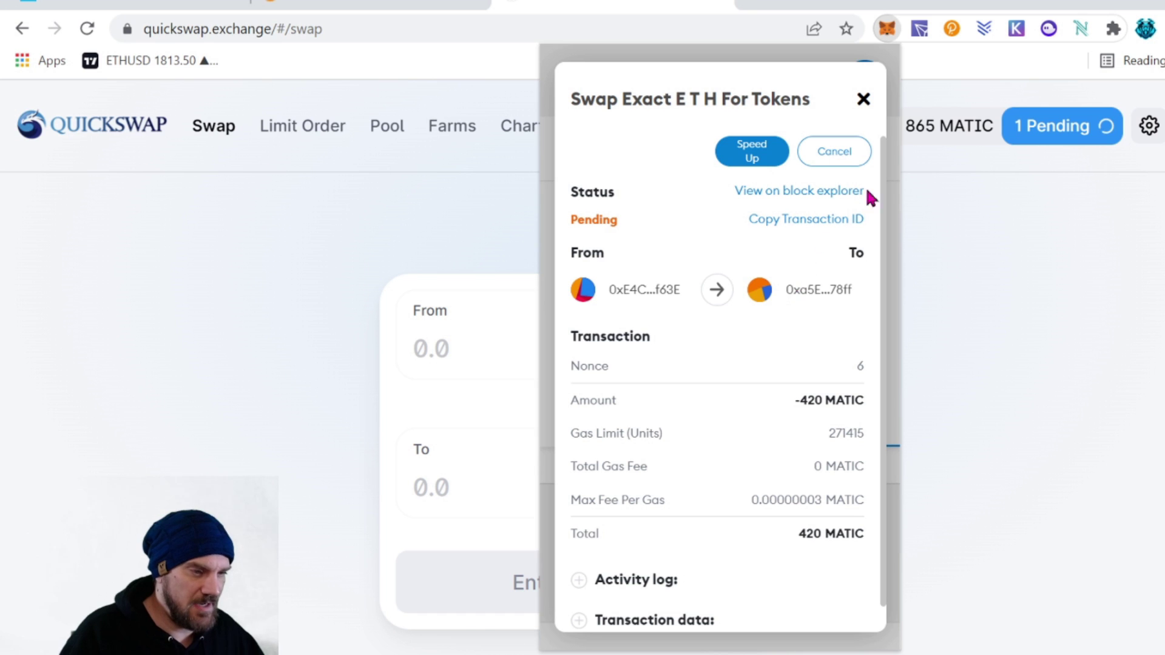
left_click(824, 193)
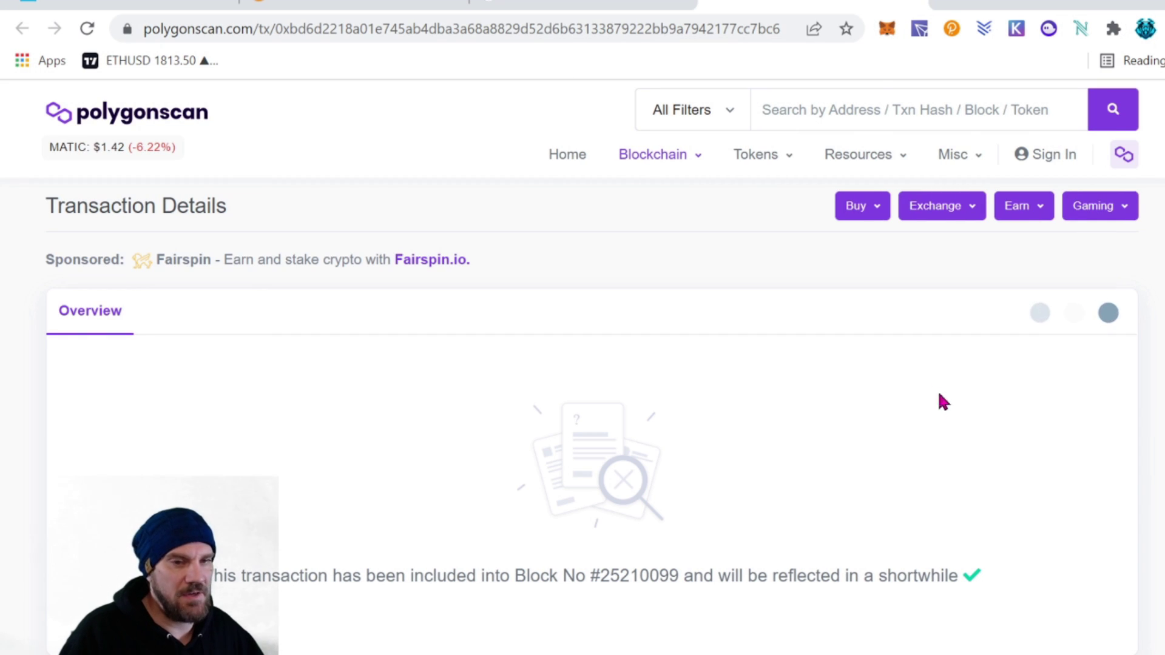
- Check the network list in the MetaMask wallet without switching networks and close the transaction details page
left_click(887, 30)
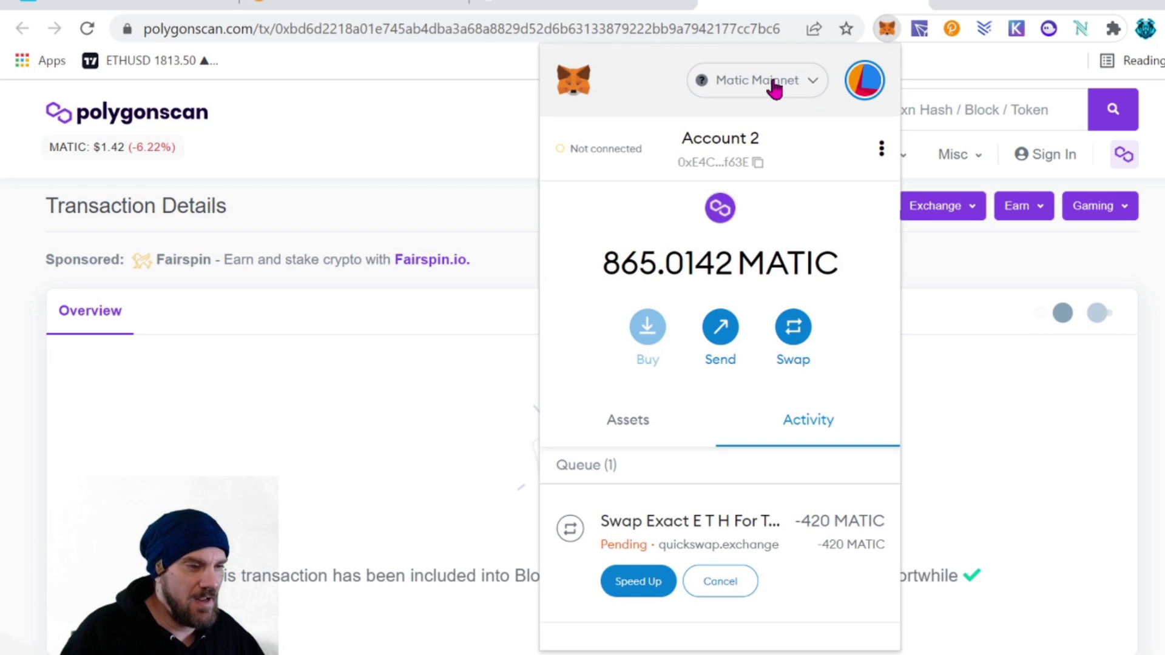
left_click(788, 85)
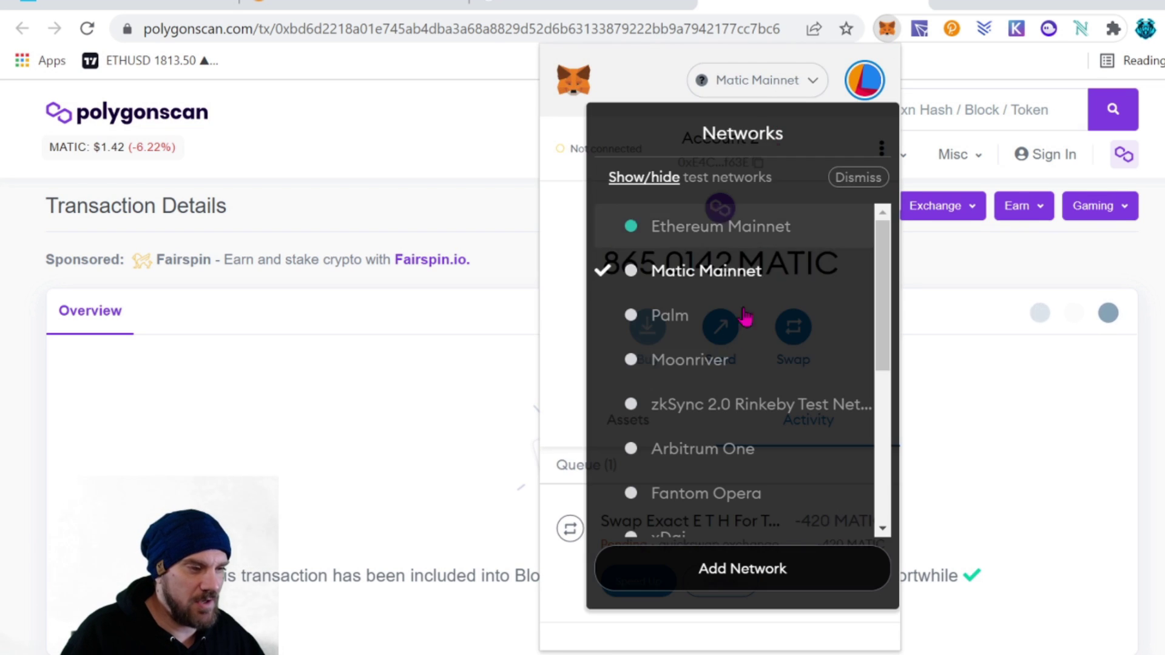
left_click(573, 230)
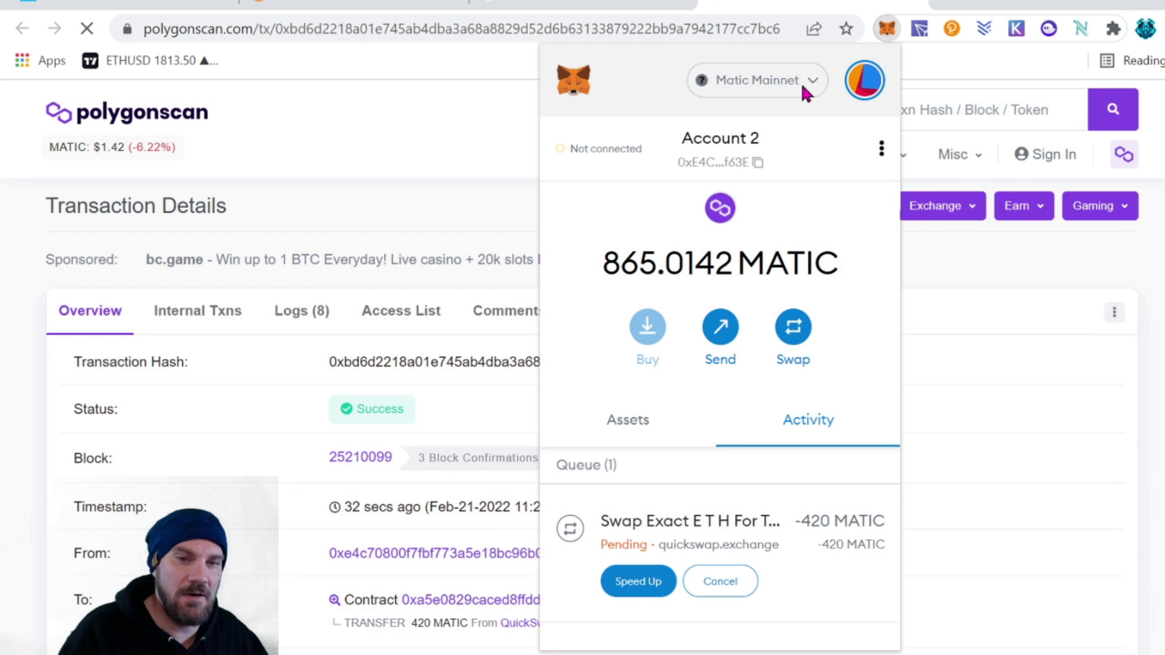
left_click(1047, 298)
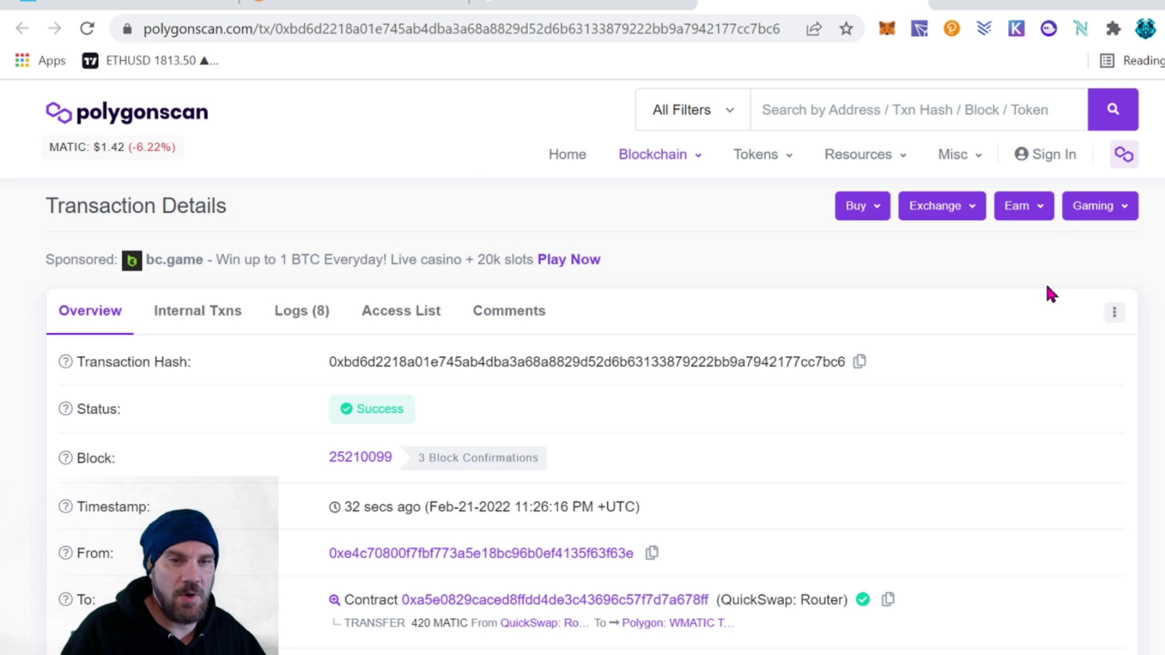
key("ctrl+w")
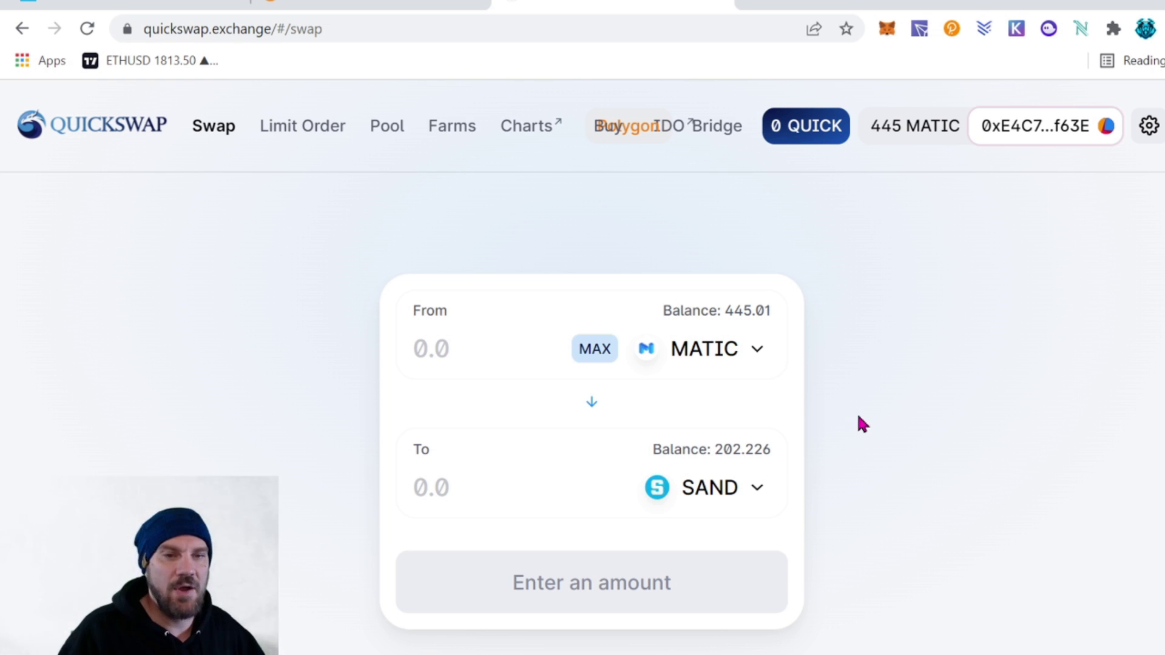
- Start a liquidity position in the Quickswap pool section with MATIC and SAND as the token pair
left_click(386, 141)
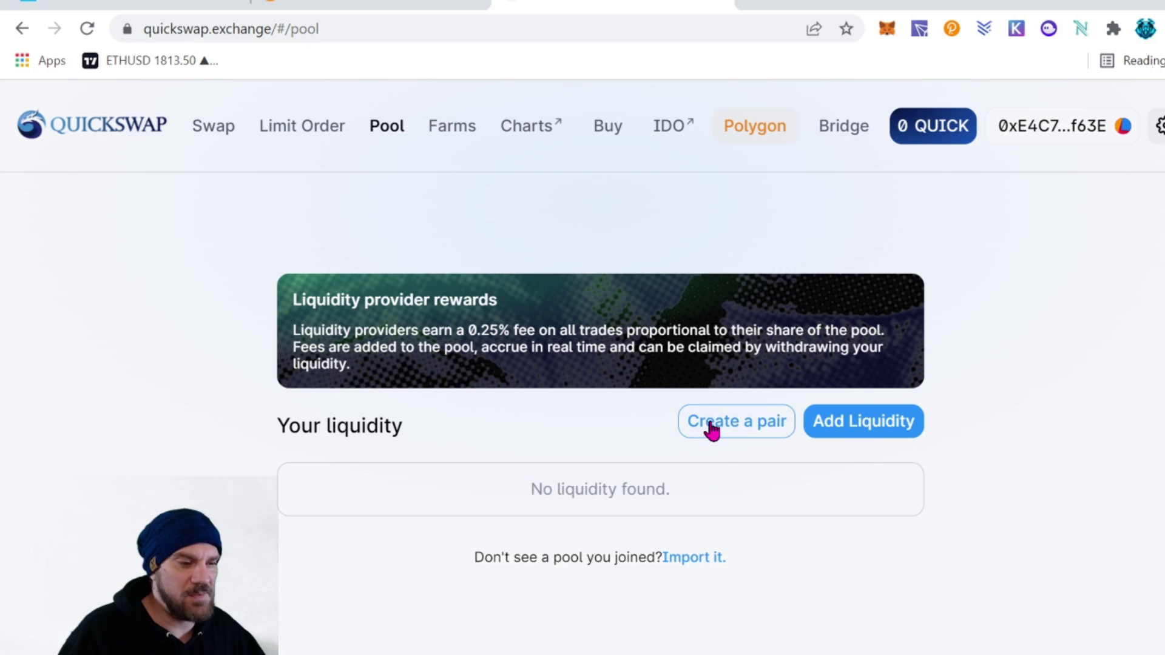
left_click(711, 428)
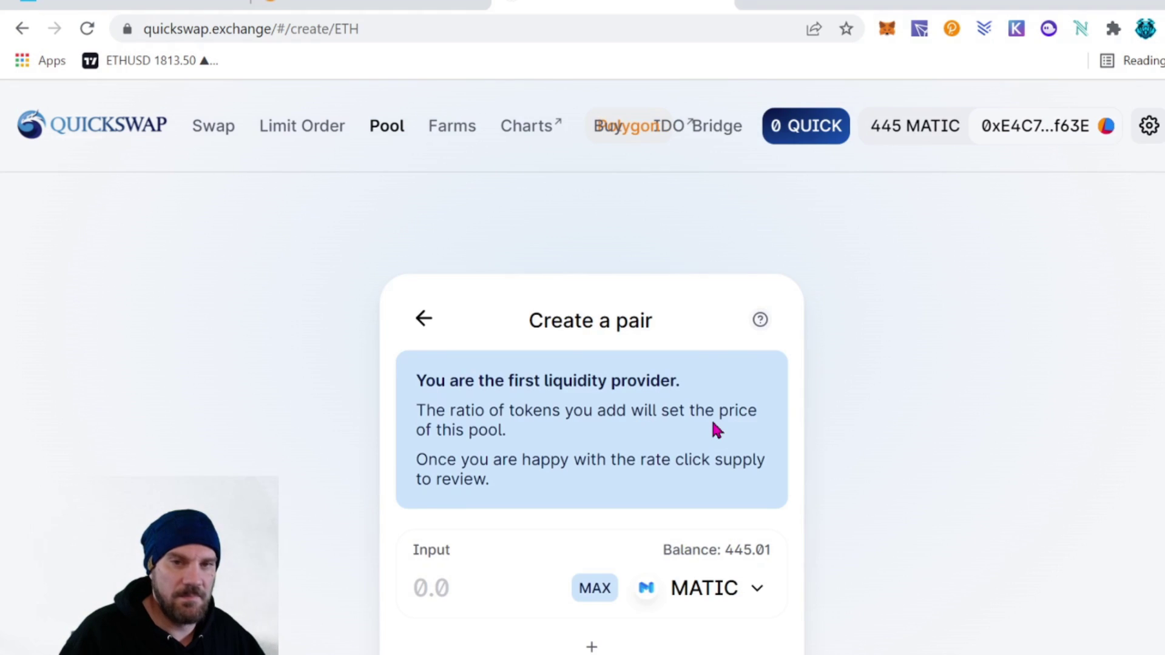
scroll(716, 431, "down", 4)
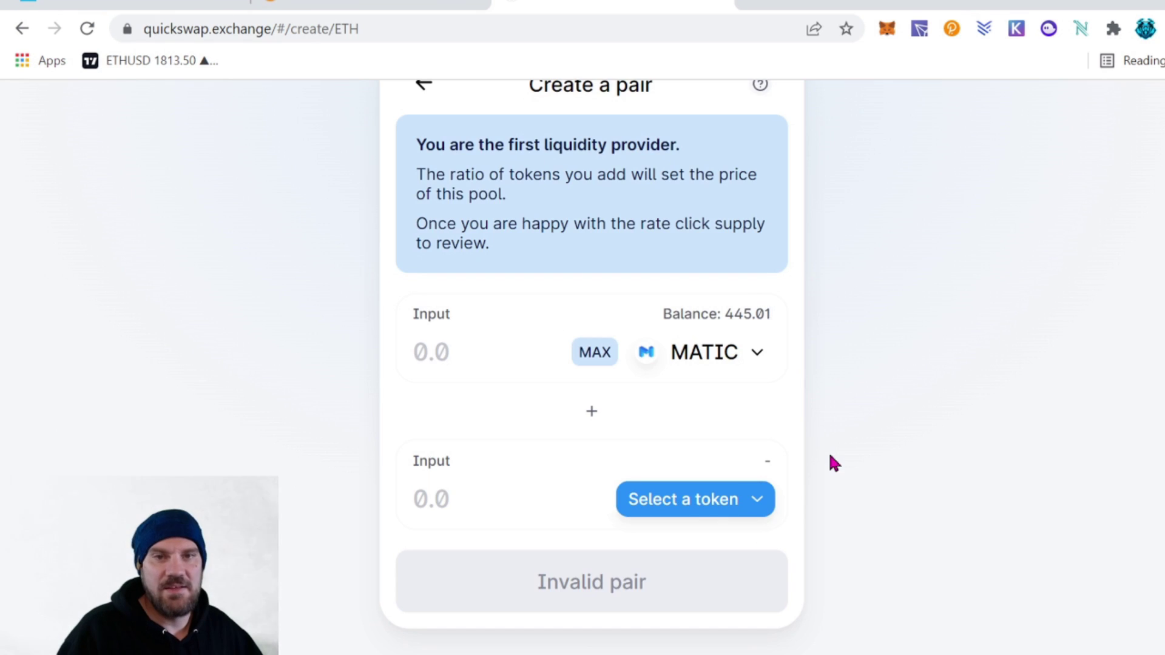
left_click(710, 511)
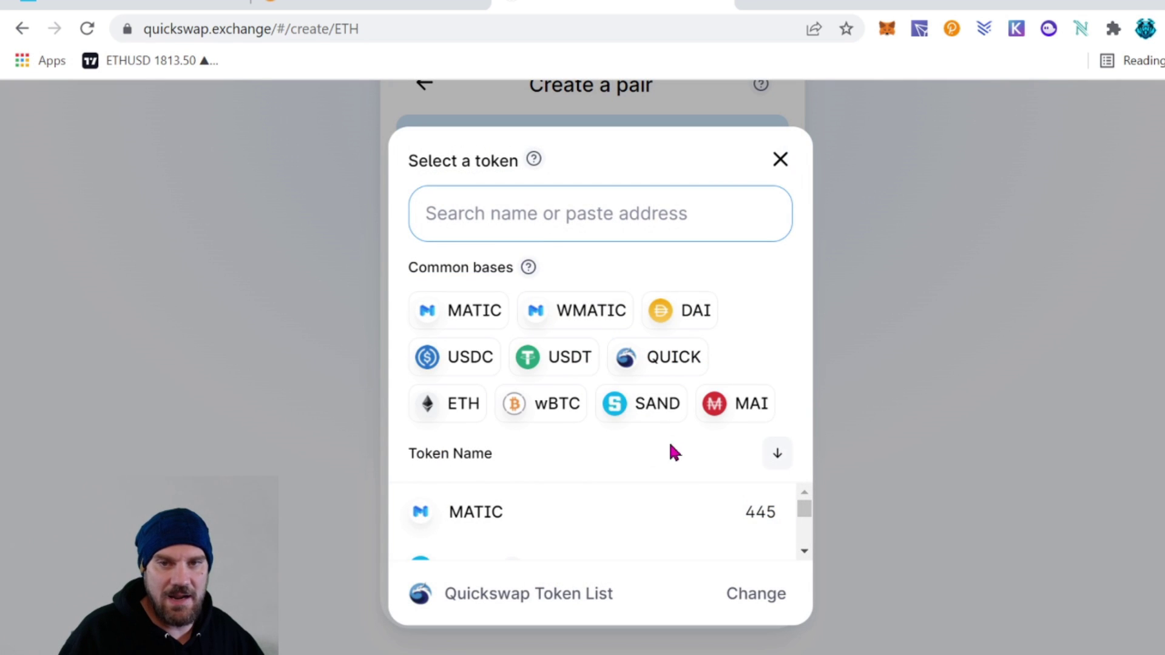
left_click(644, 414)
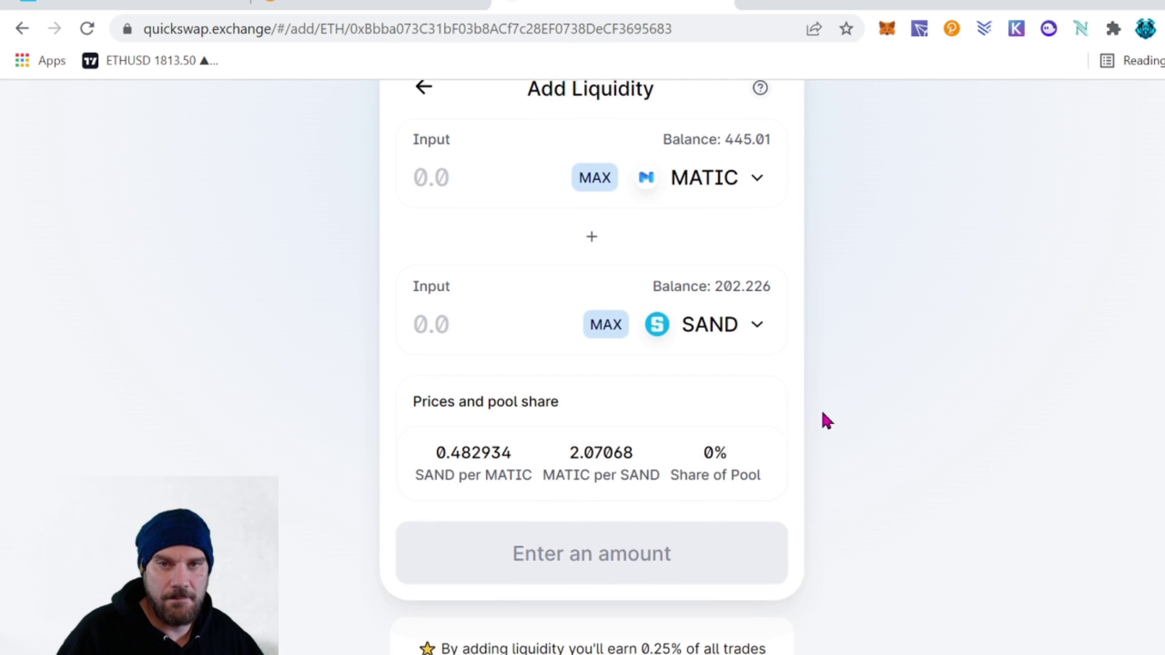
- Set the SAND deposit to the maximum balance and review the prices and pool share
left_click(604, 424)
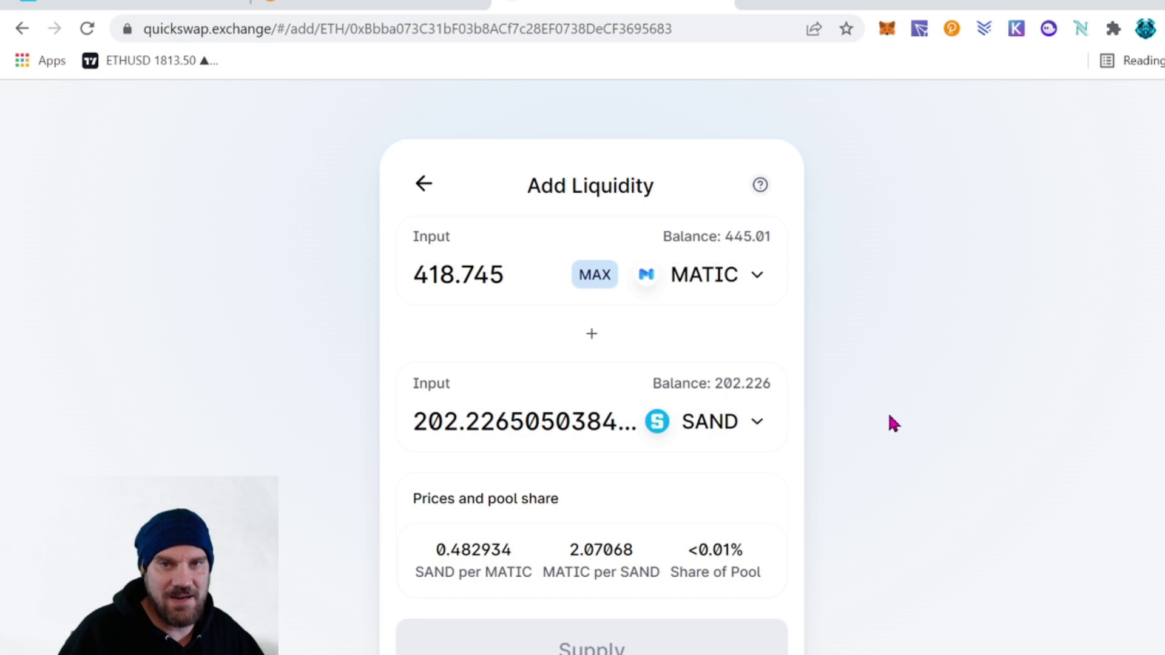
scroll(886, 418, "down", 1)
scroll(881, 416, "down", 3)
scroll(891, 418, "up", 3)
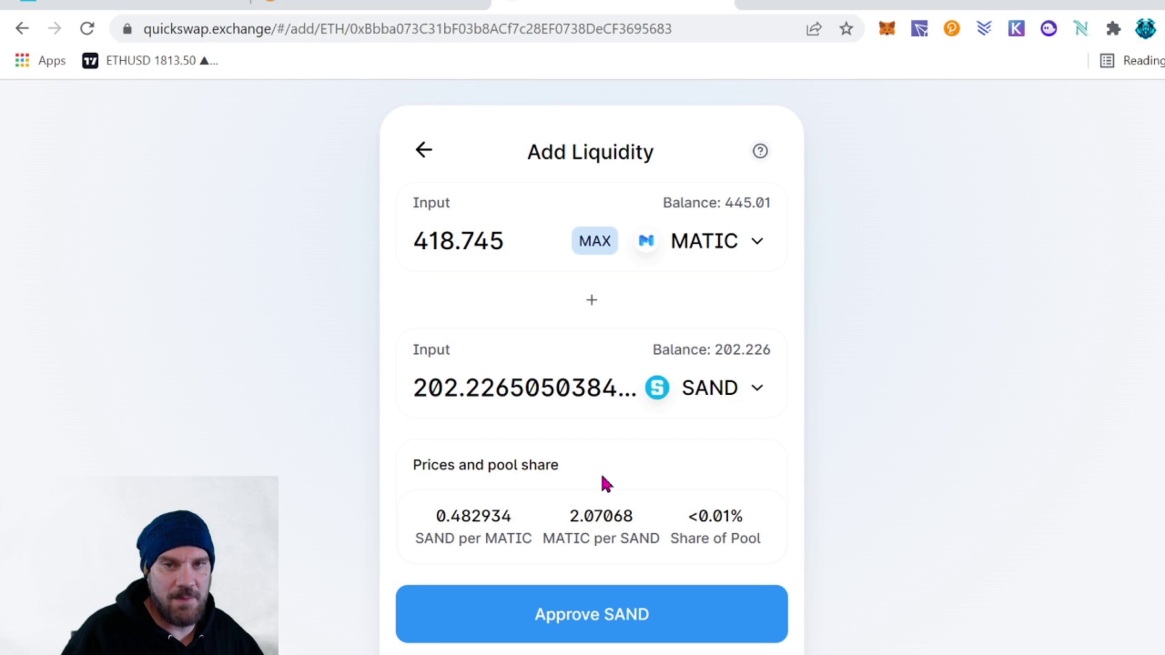
scroll(934, 443, "down", 1)
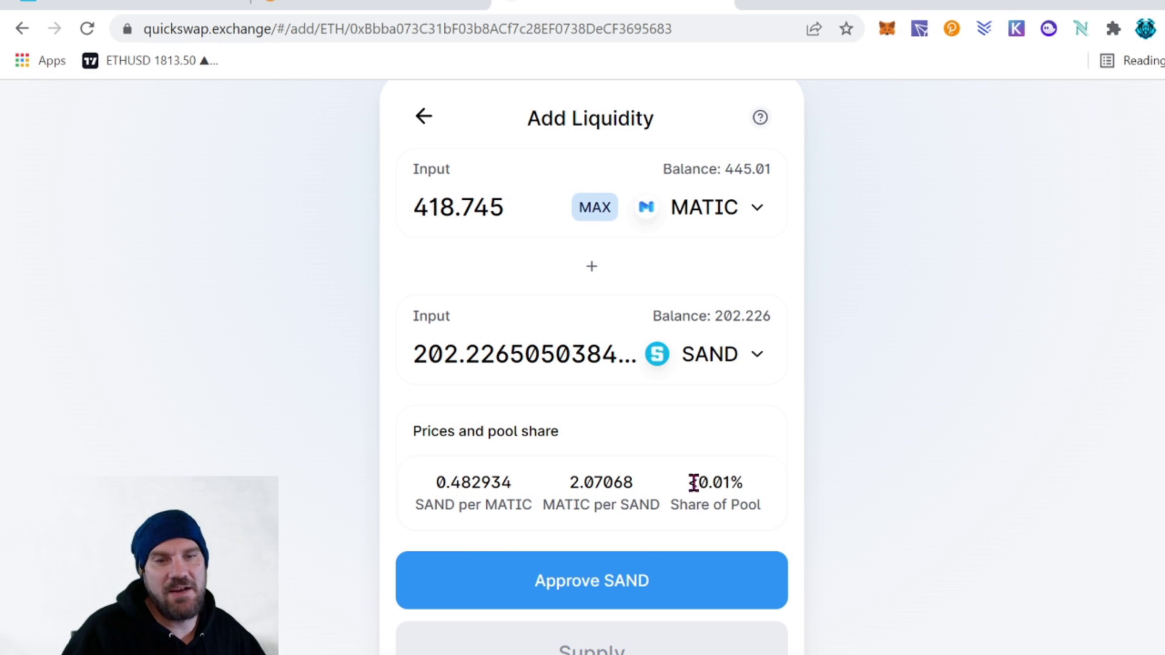
scroll(910, 404, "up", 1)
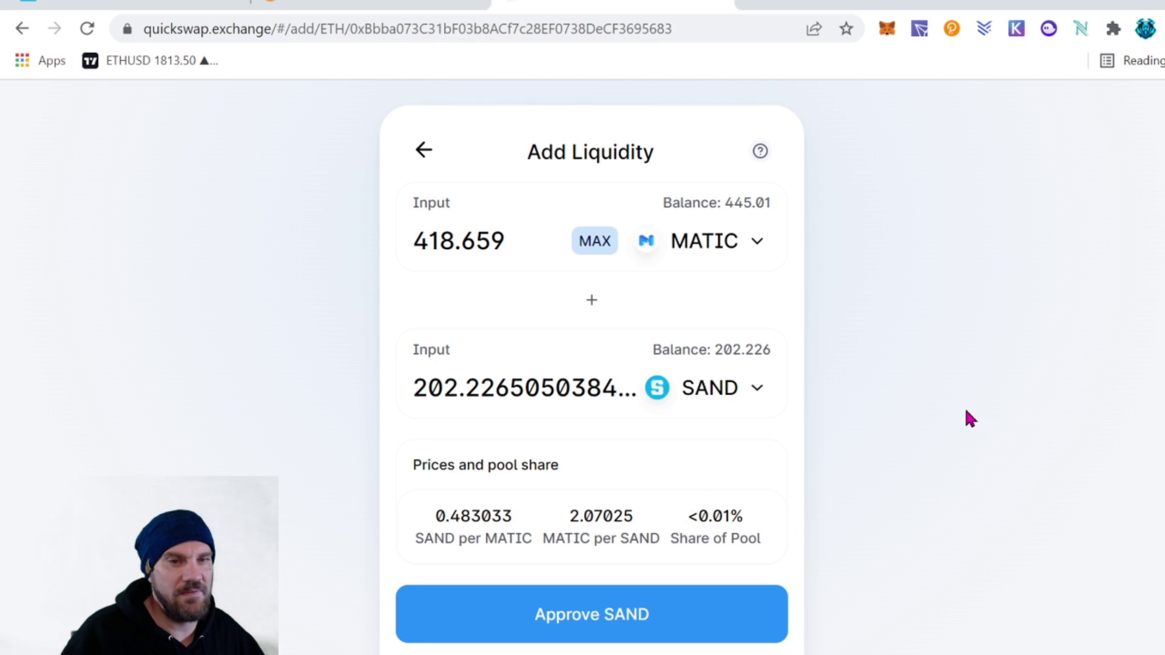
- Approve SAND for the liquidity deposit and grant the access permission in the wallet
left_click(632, 612)
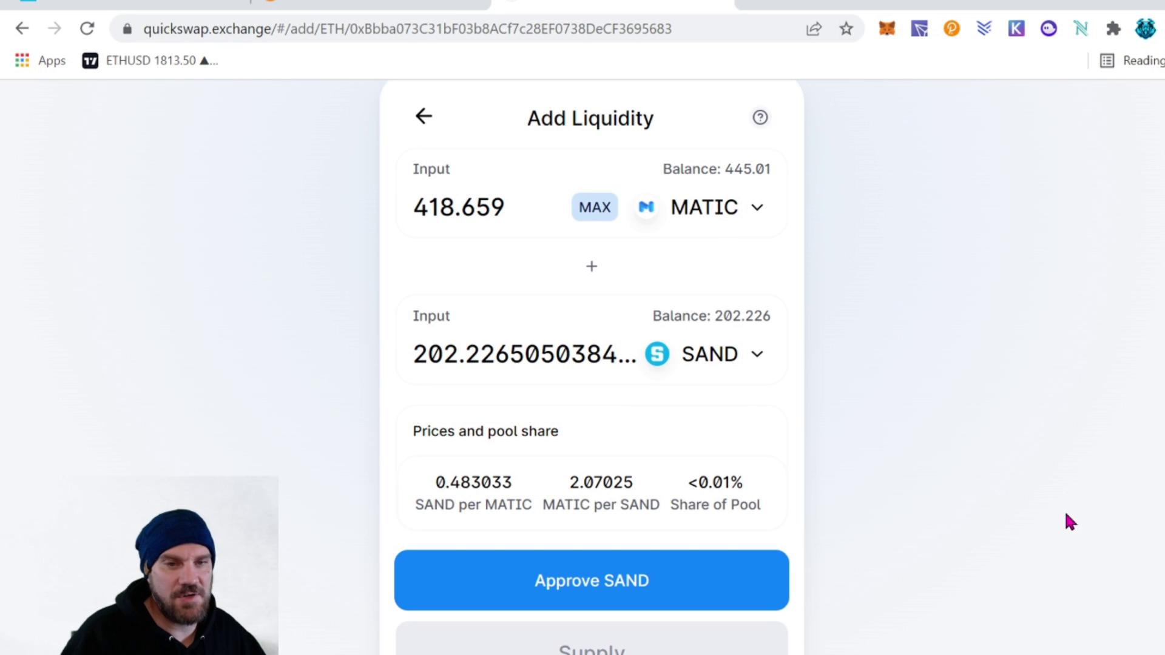
scroll(1066, 520, "down", 1)
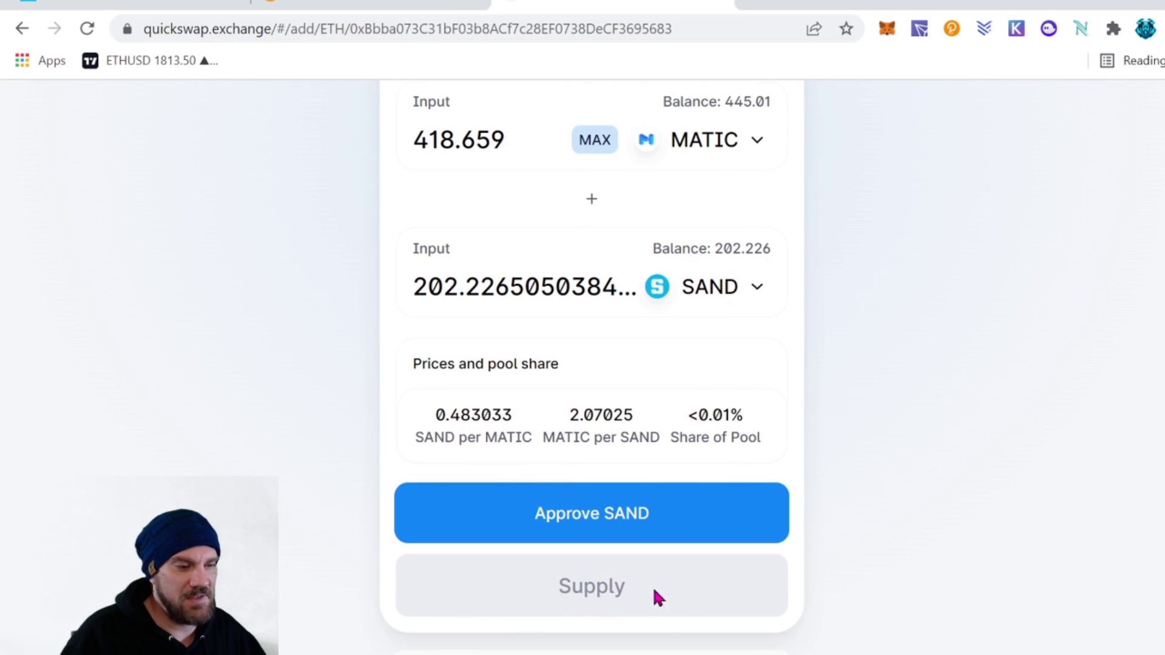
scroll(967, 520, "up", 1)
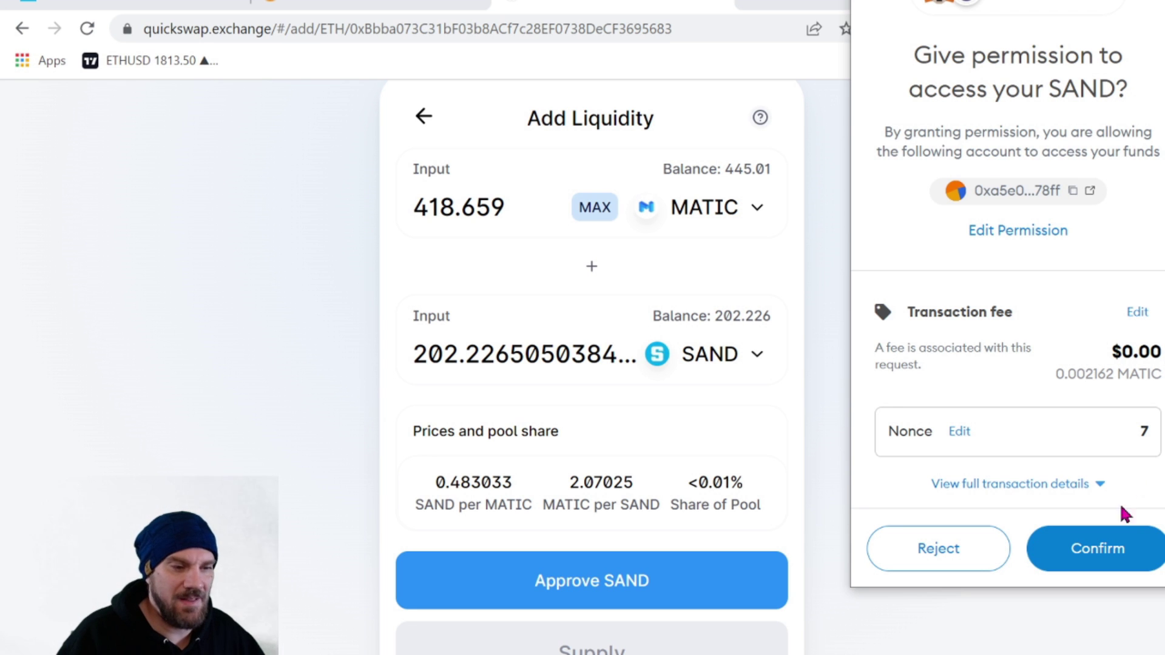
left_click(1098, 549)
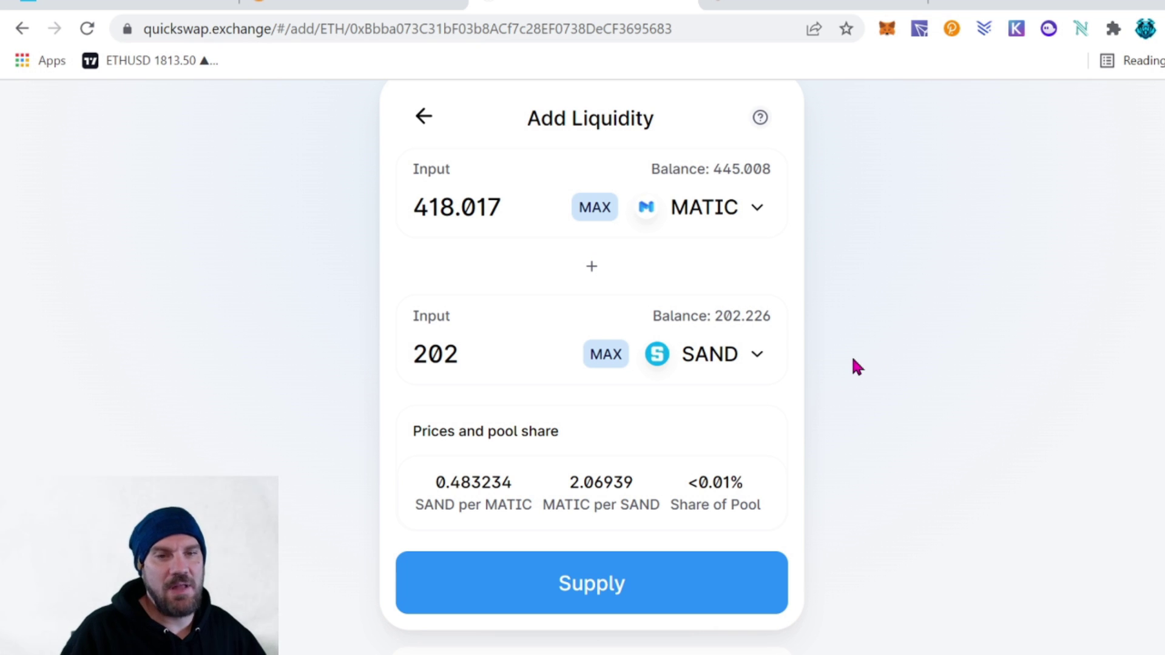
- Supply 418.017 MATIC and 202 SAND to the pool, confirming the transaction in the wallet and closing the submission notice
left_click(611, 588)
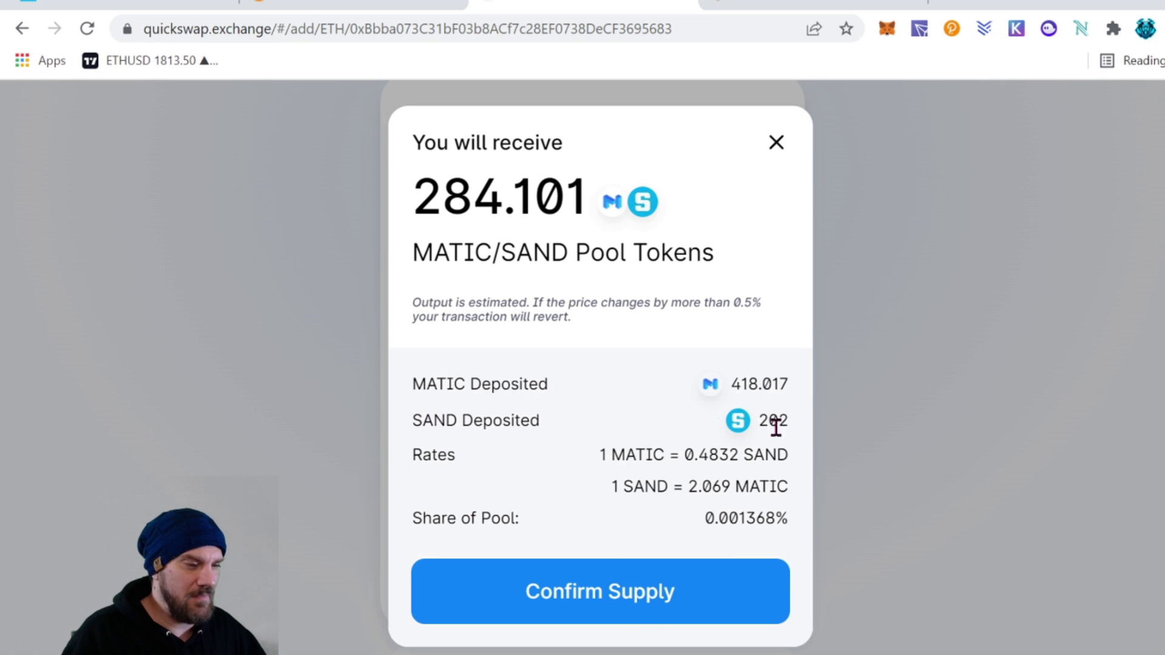
left_click(588, 595)
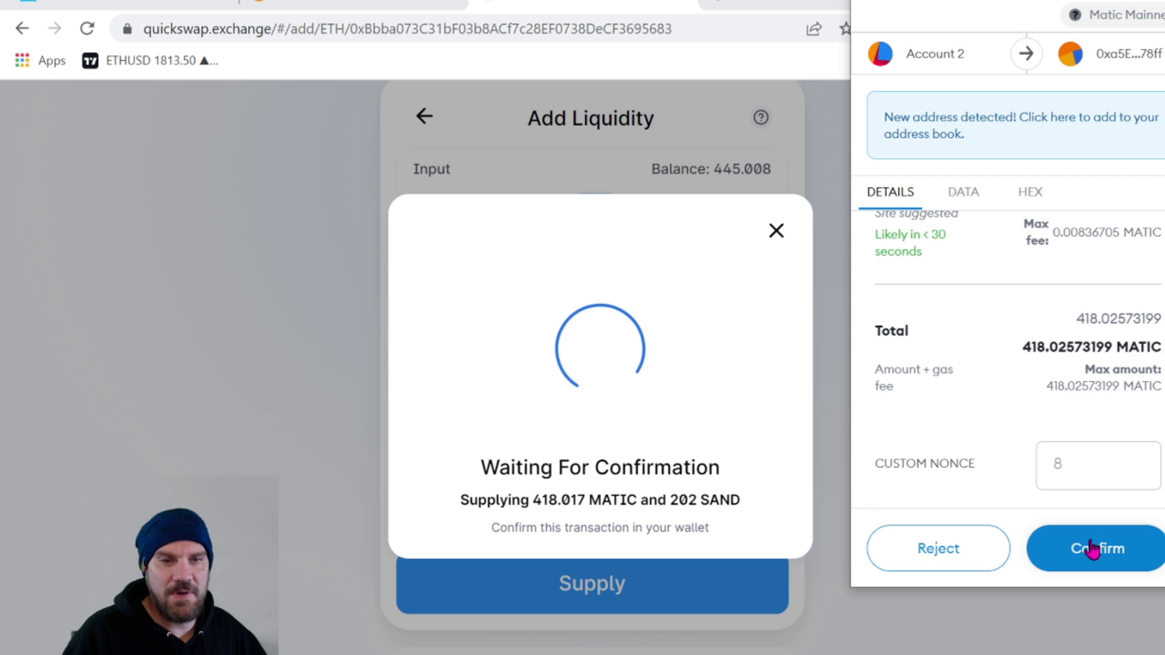
left_click(1091, 549)
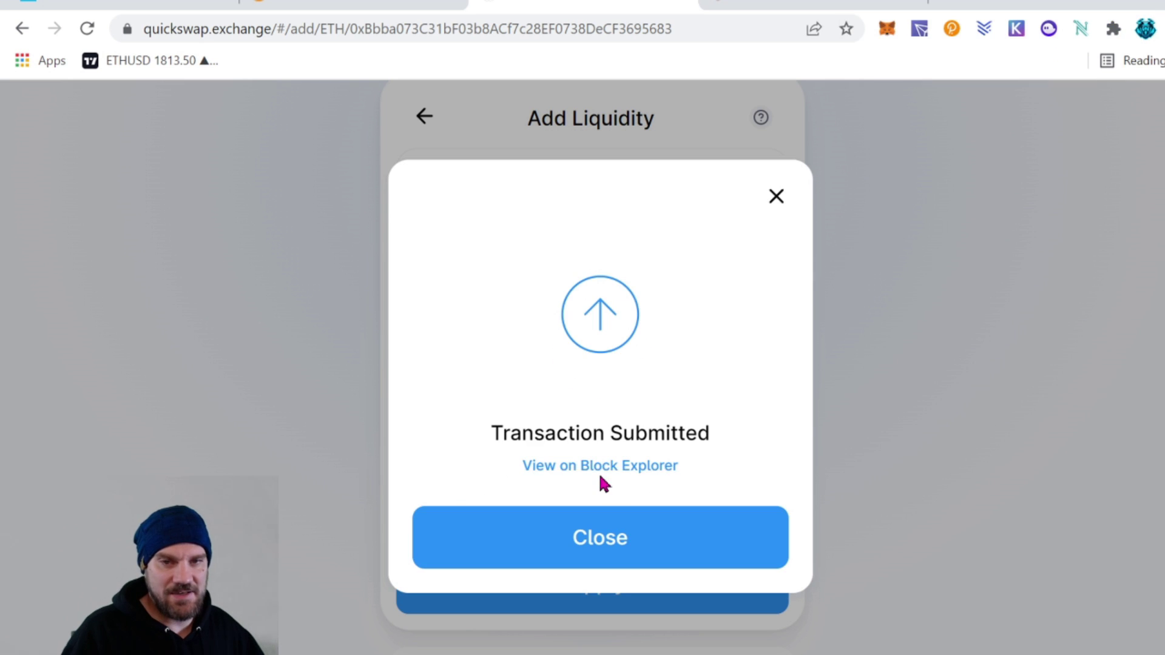
left_click(611, 559)
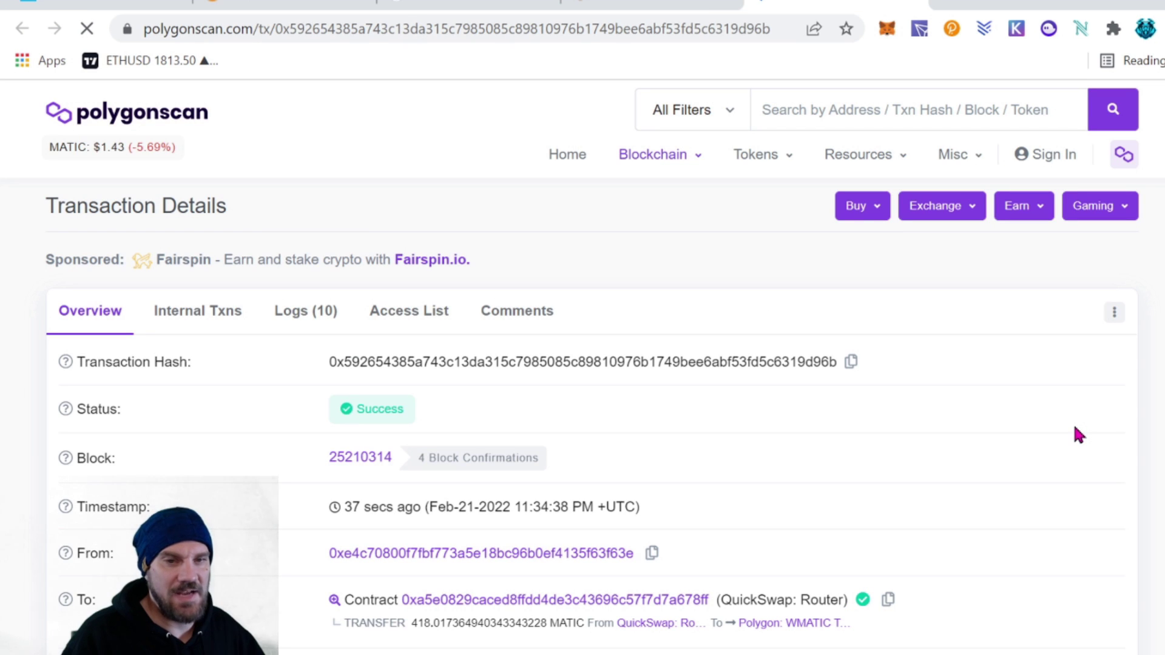
- Return to Quickswap and review the MATIC/SAND liquidity position, along with the remaining token balances in the MetaMask wallet
left_click(468, 5)
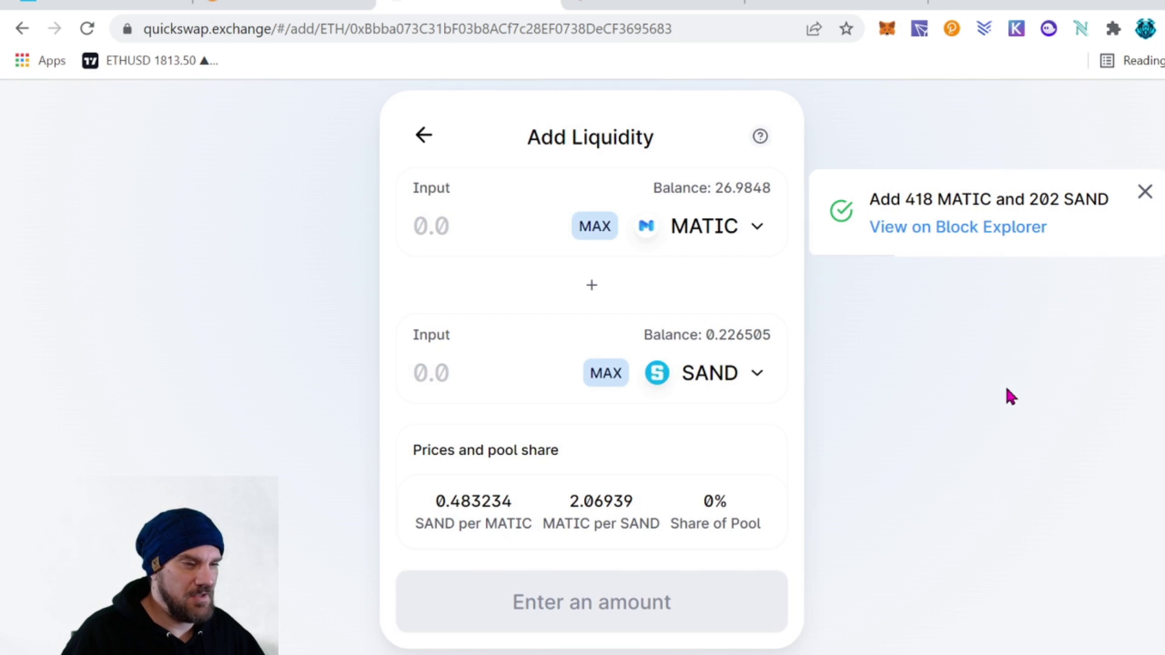
scroll(1006, 392, "down", 4)
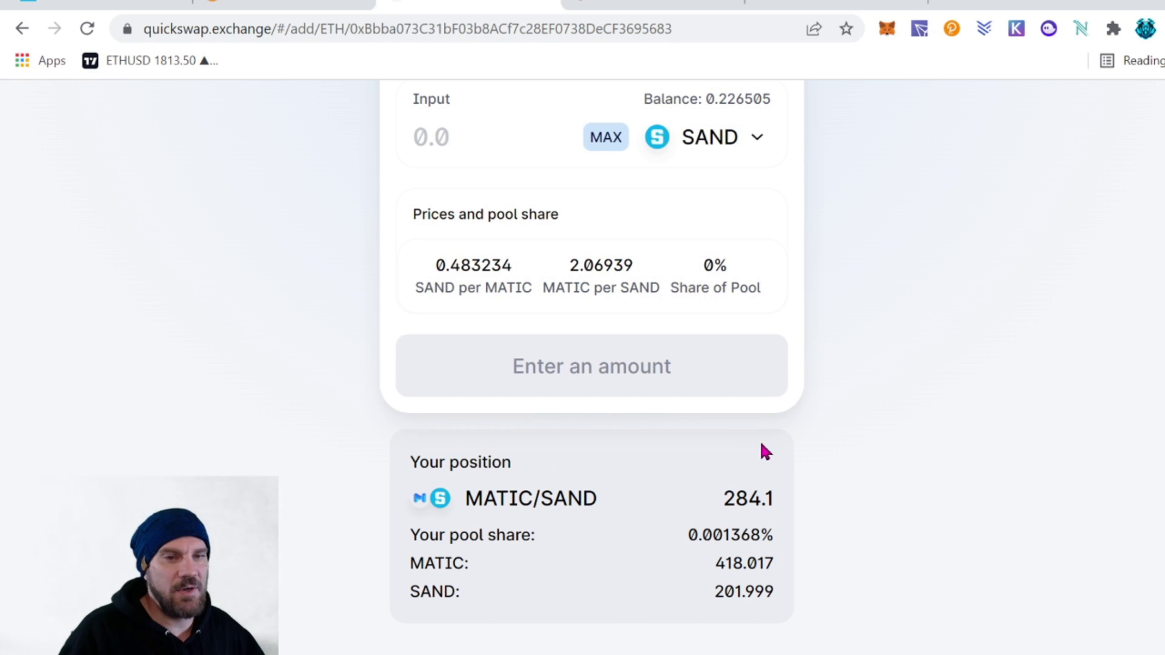
left_click(887, 29)
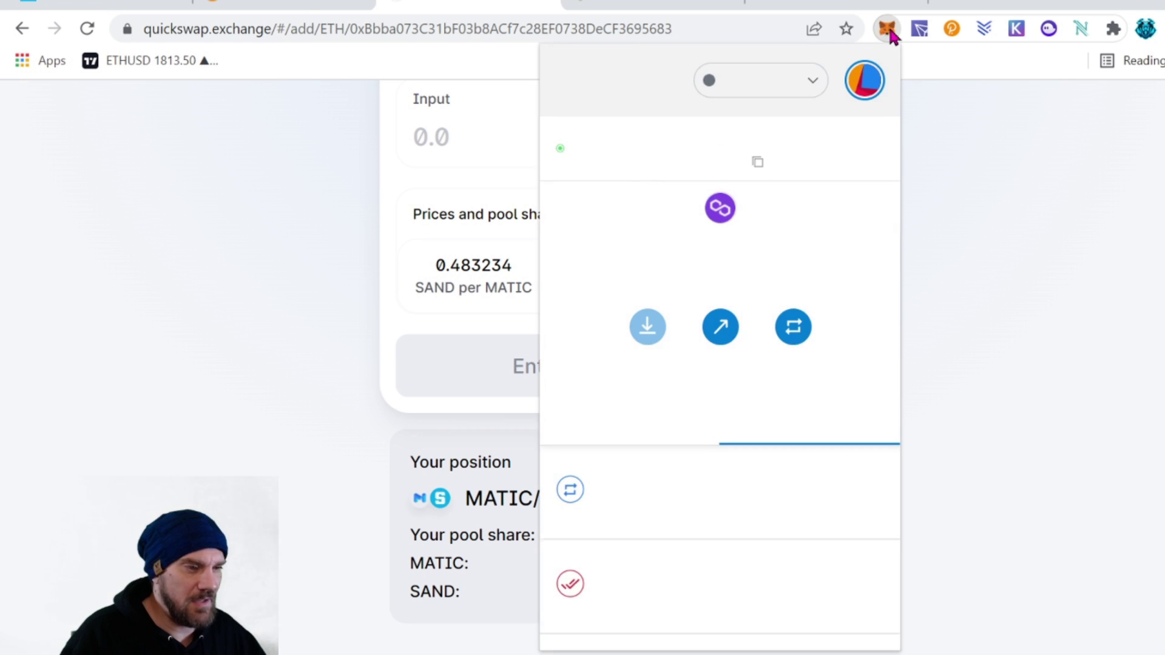
scroll(804, 352, "down", 1)
left_click(620, 389)
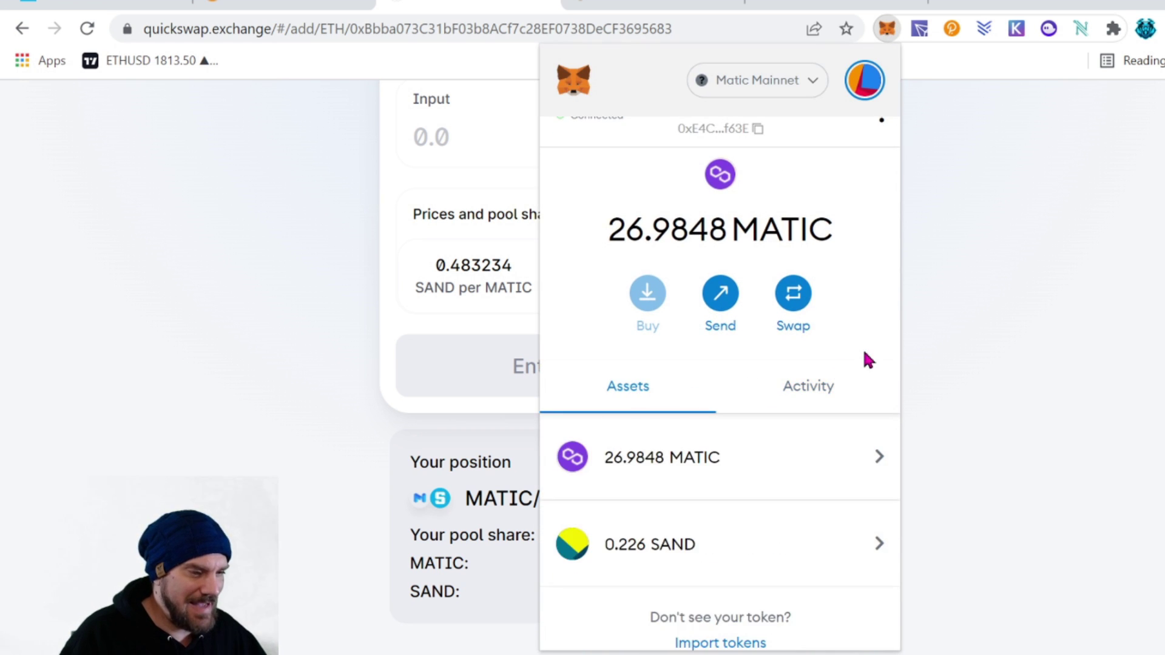
scroll(861, 355, "down", 1)
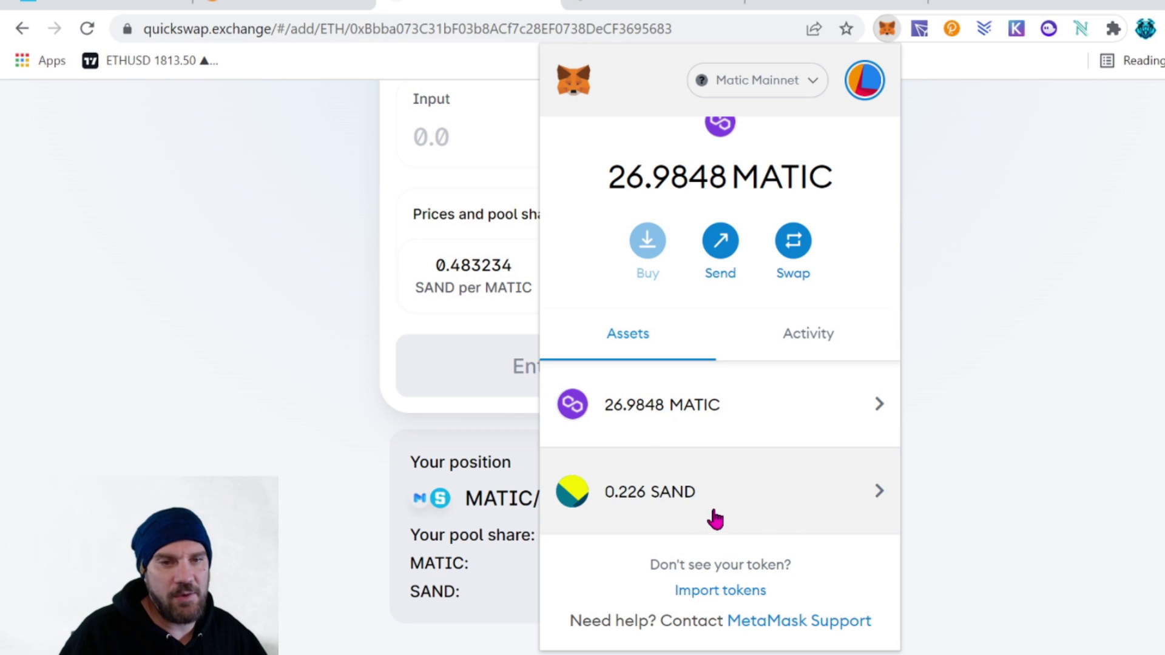
left_click(981, 319)
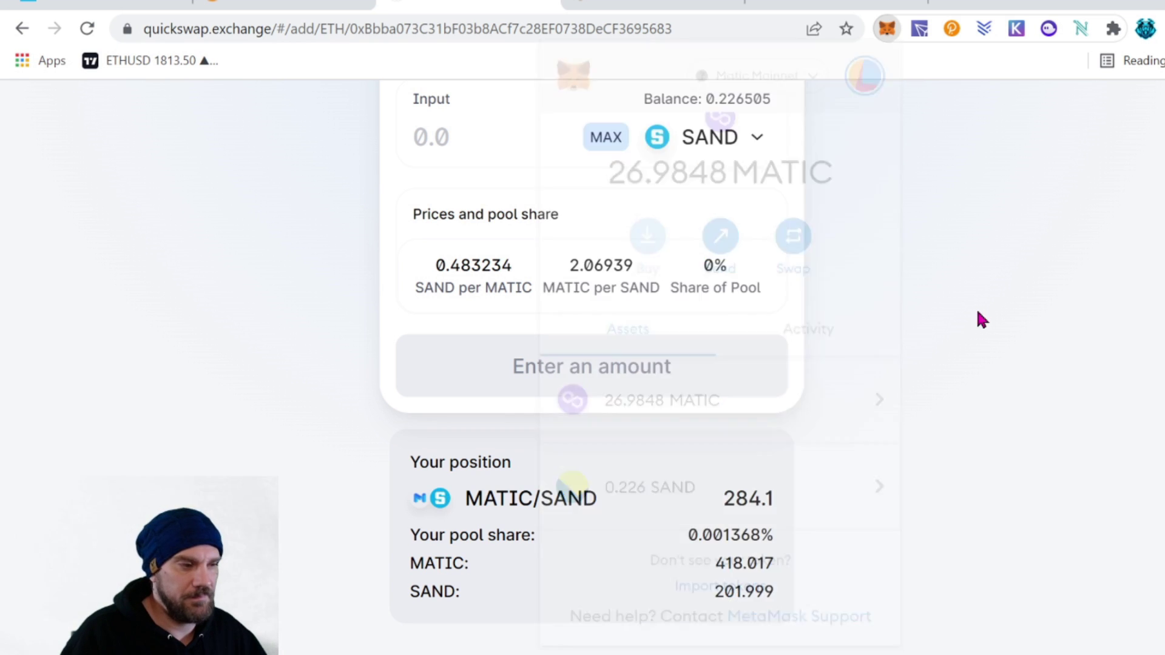
- Switch to The Sandbox staking page and approve the mSAND-MATIC pool on Polygon, confirming the request in the wallet
key("ctrl+shift+Tab")
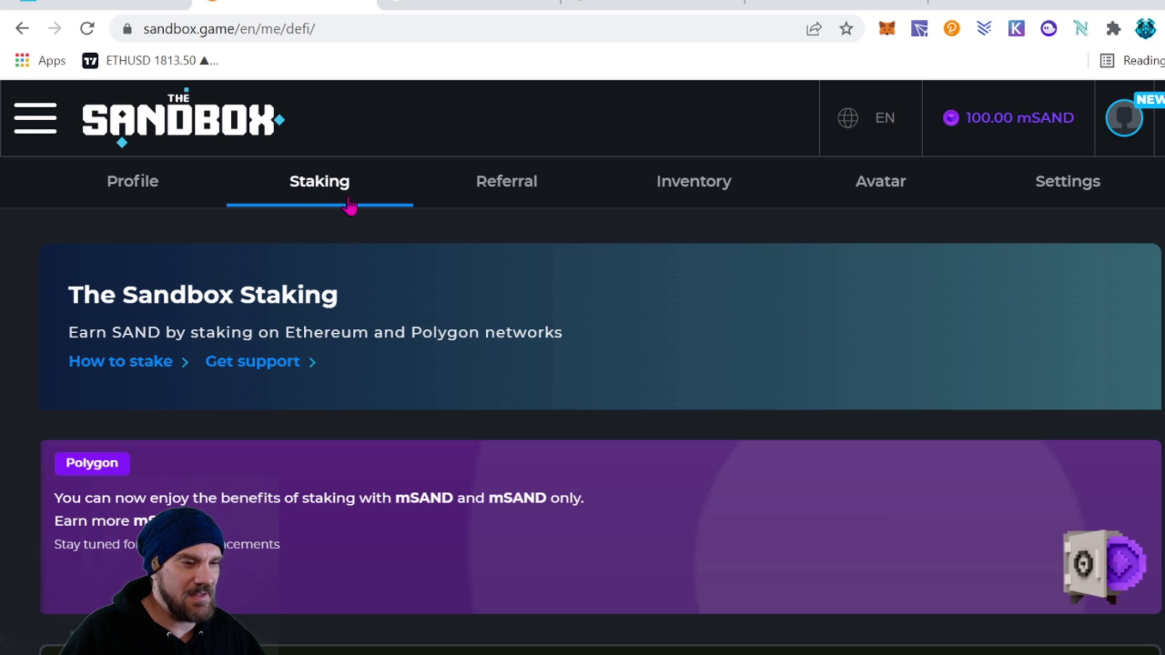
scroll(778, 263, "down", 6)
scroll(775, 266, "down", 4)
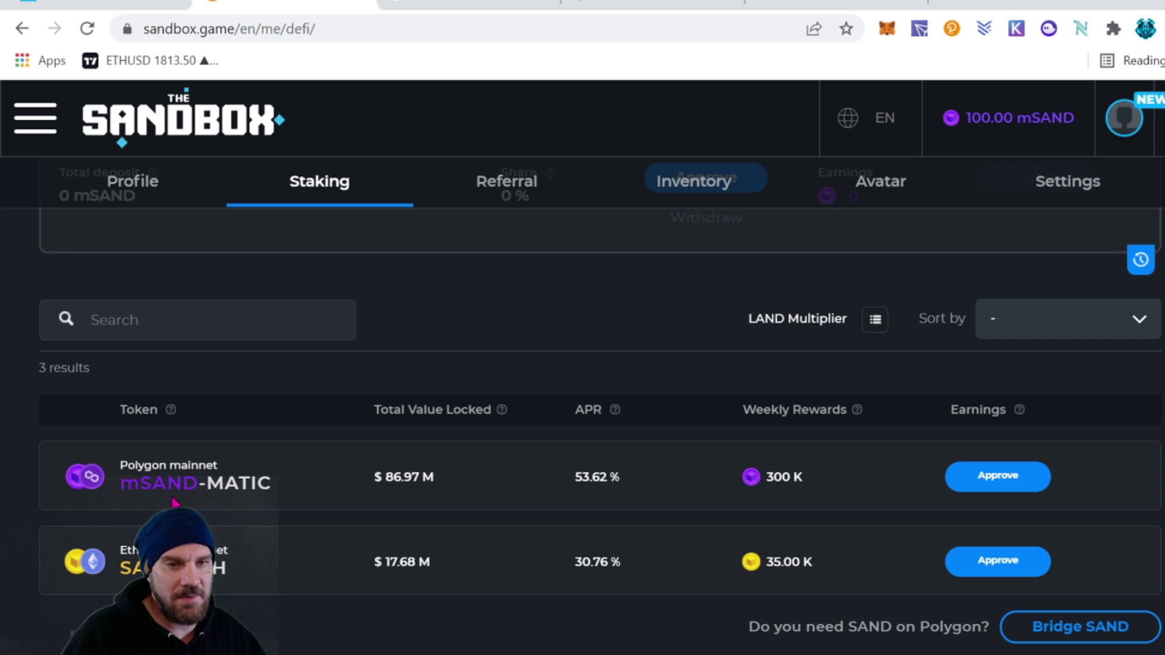
scroll(293, 490, "up", 5)
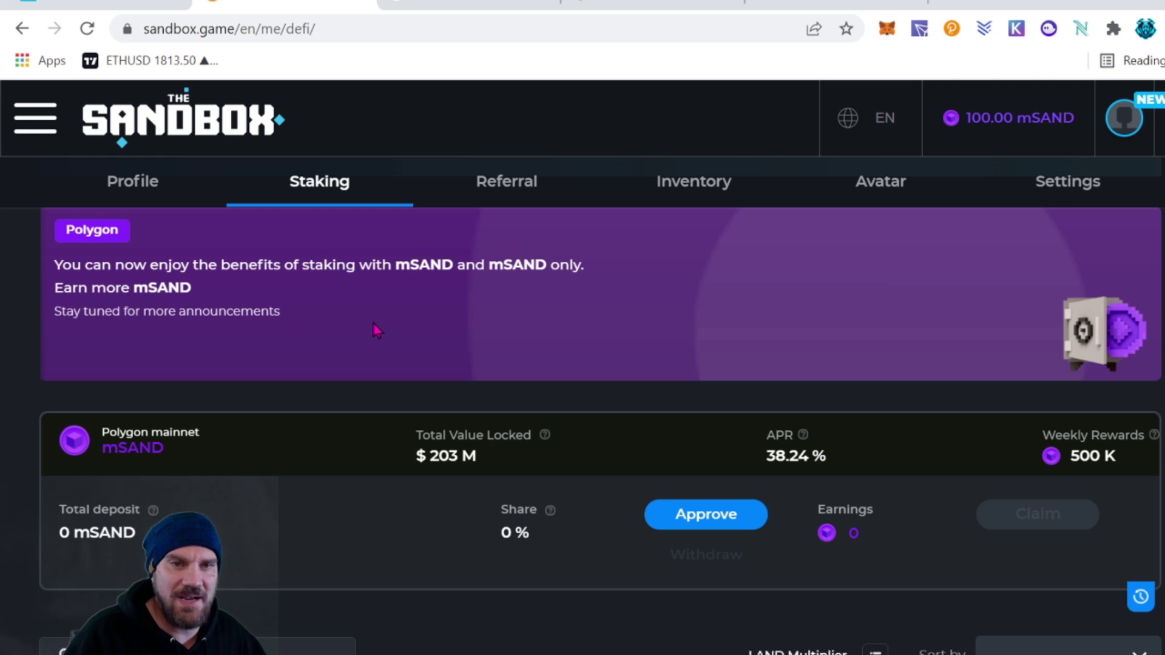
scroll(489, 325, "down", 2)
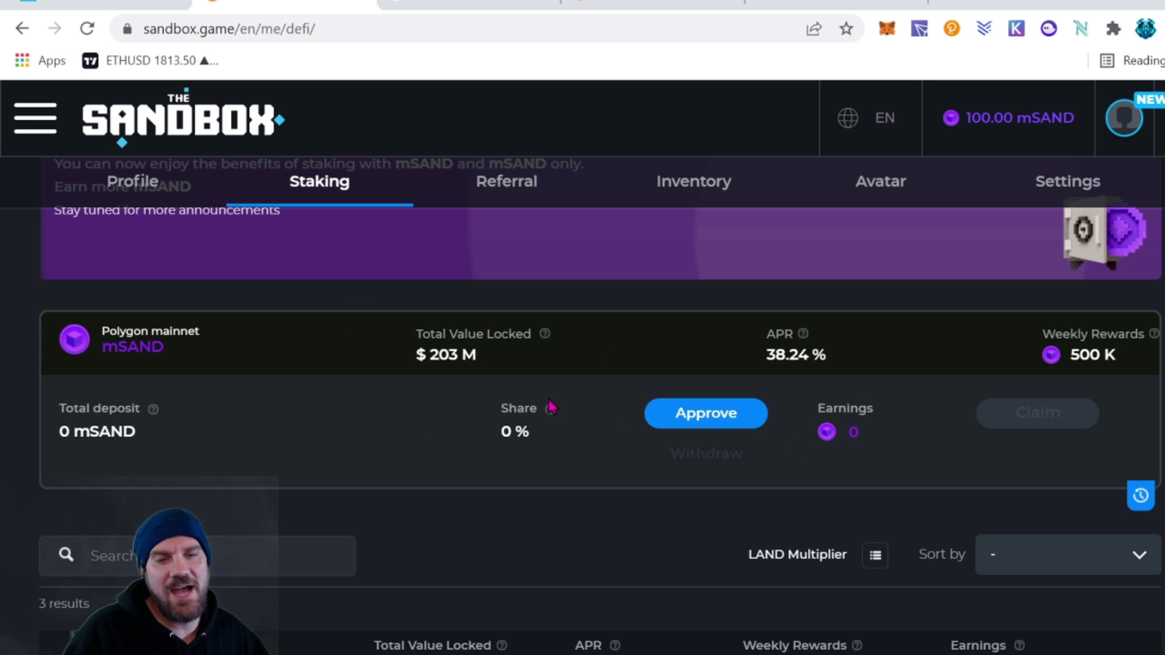
scroll(550, 408, "down", 4)
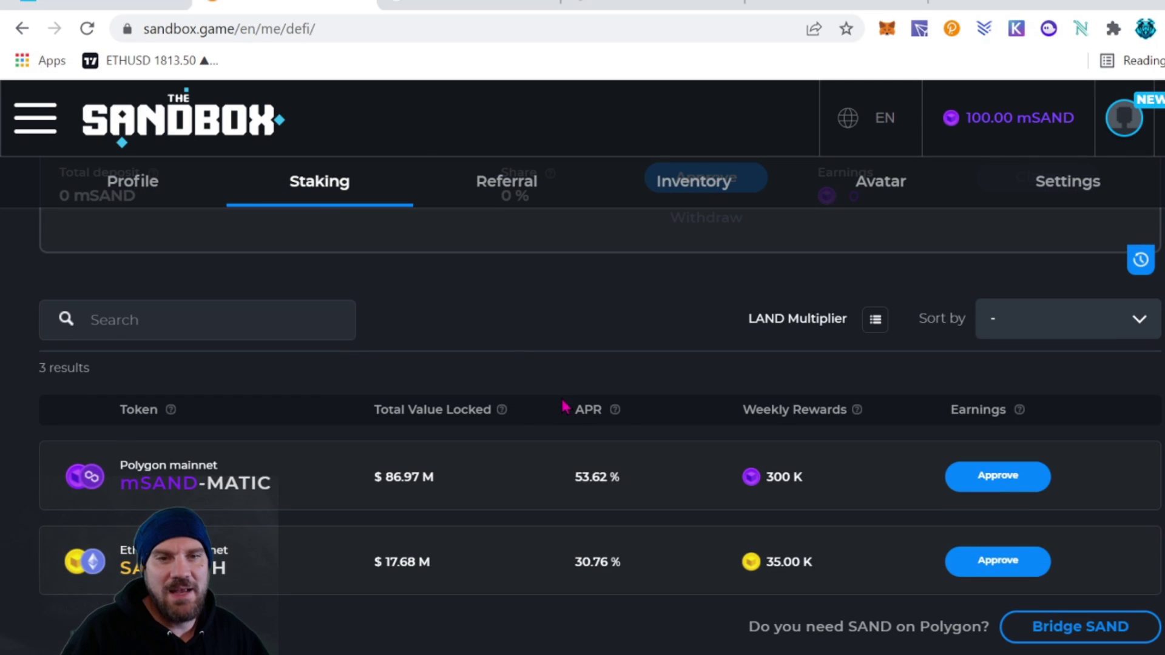
left_click(1015, 486)
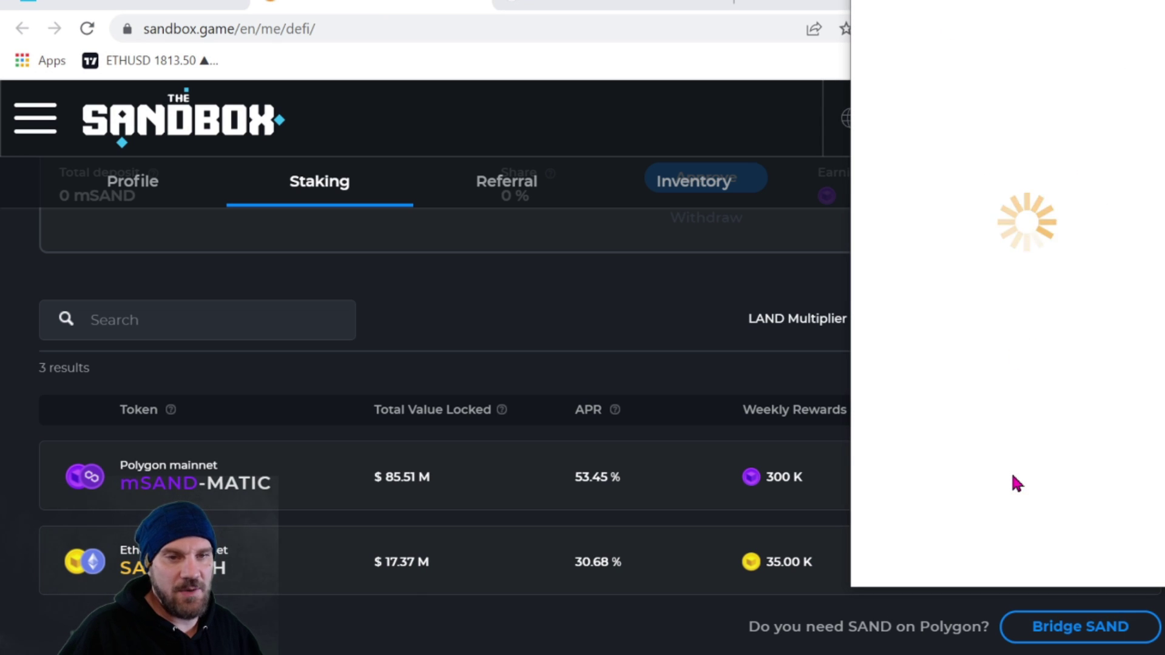
scroll(1120, 520, "down", 2)
left_click(1097, 564)
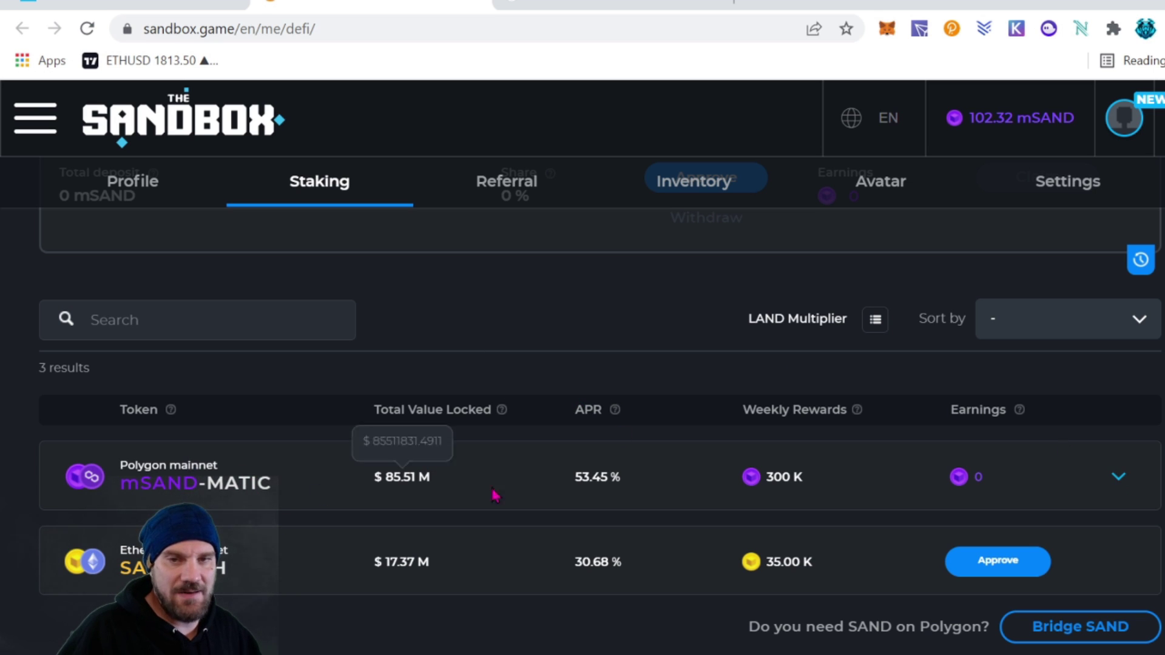
- Deposit the maximum 280.94 LP tokens into the mSAND-MATIC pool and confirm the transaction in the wallet
left_click(1118, 479)
scroll(1019, 489, "down", 2)
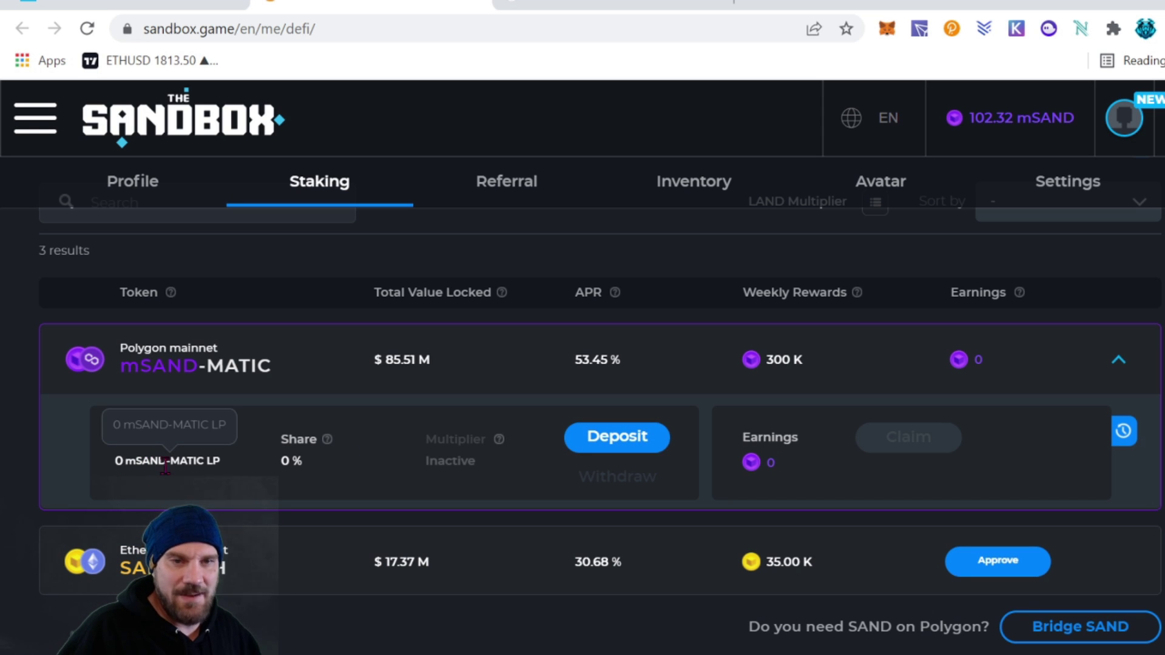
left_click(624, 447)
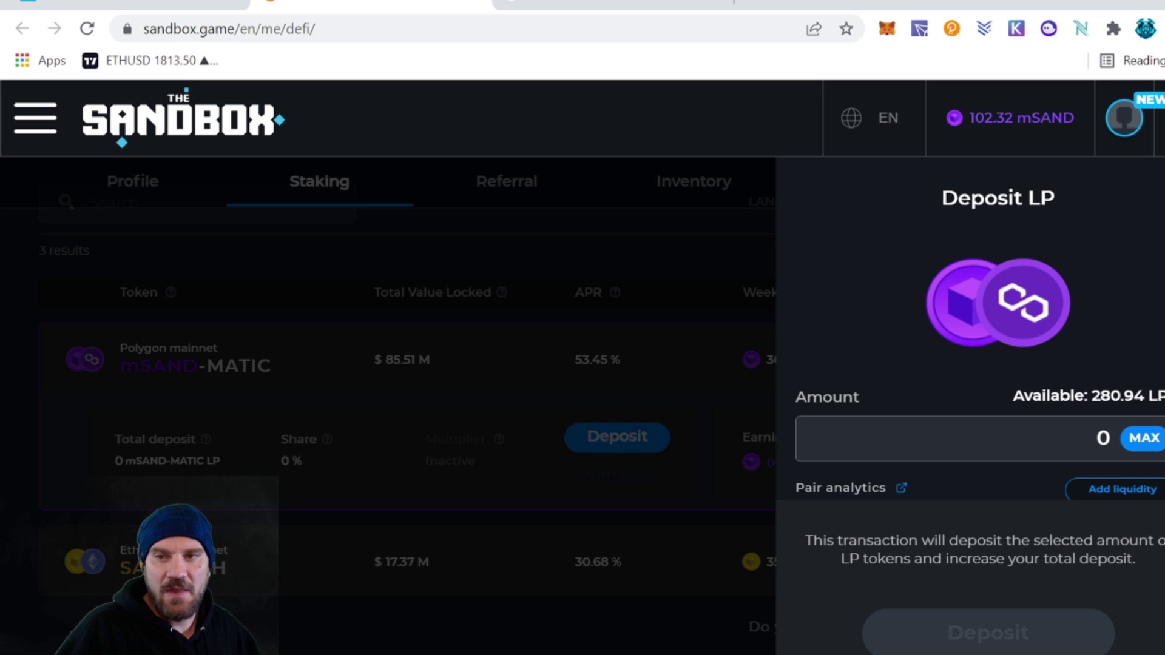
left_click(1141, 446)
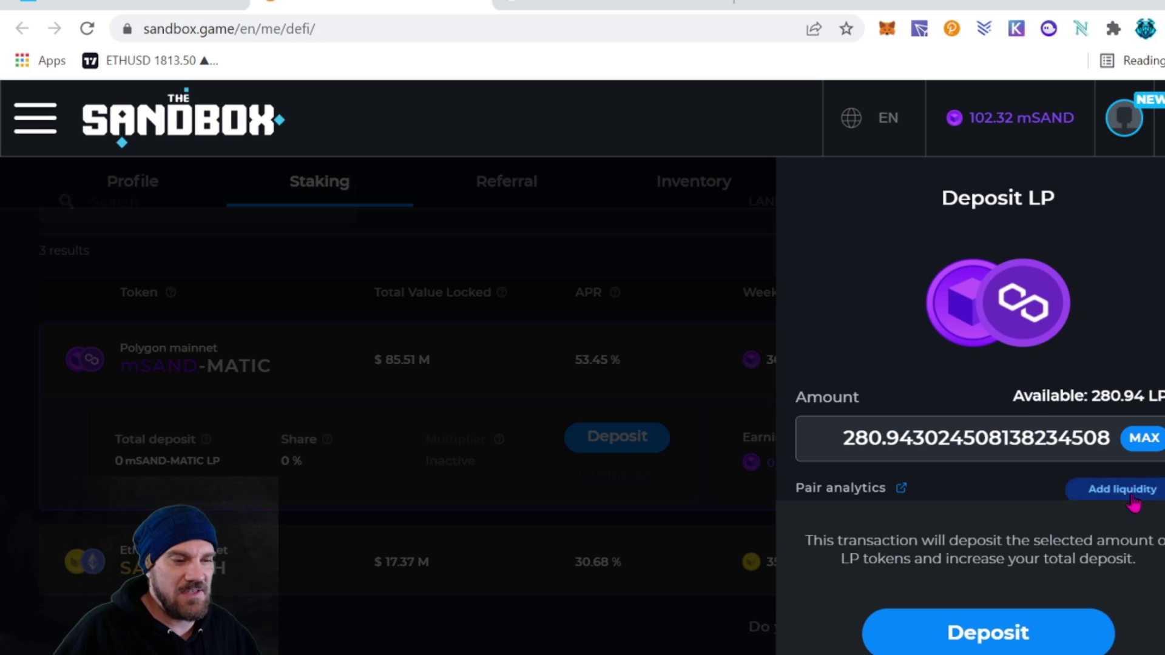
left_click(1023, 632)
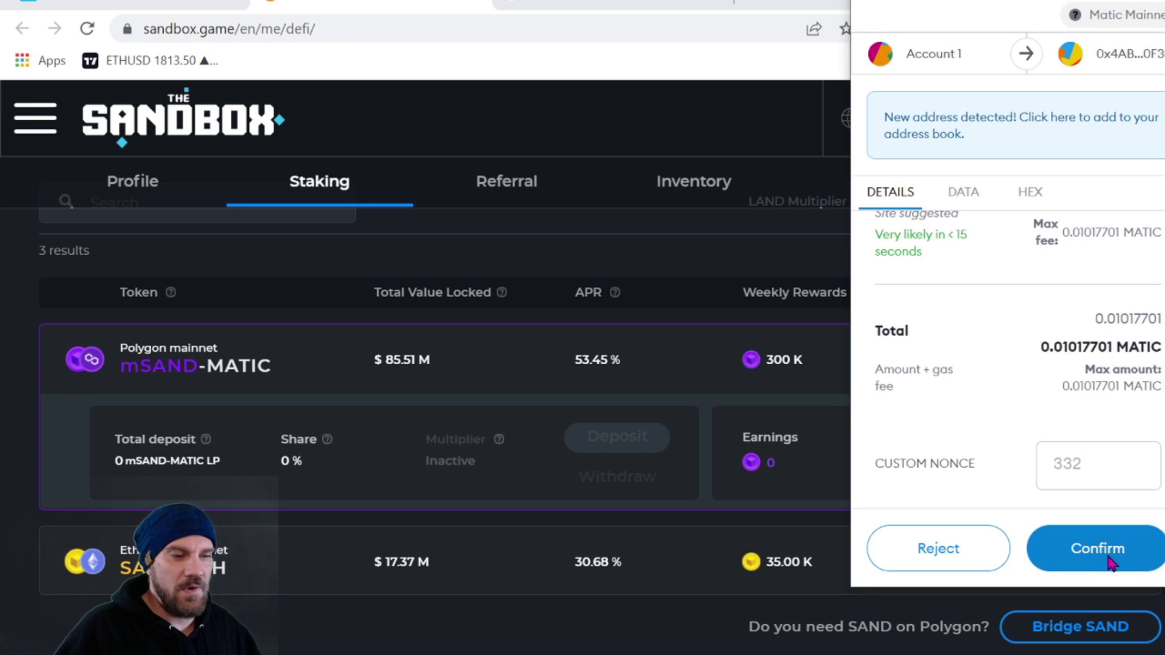
left_click(1105, 563)
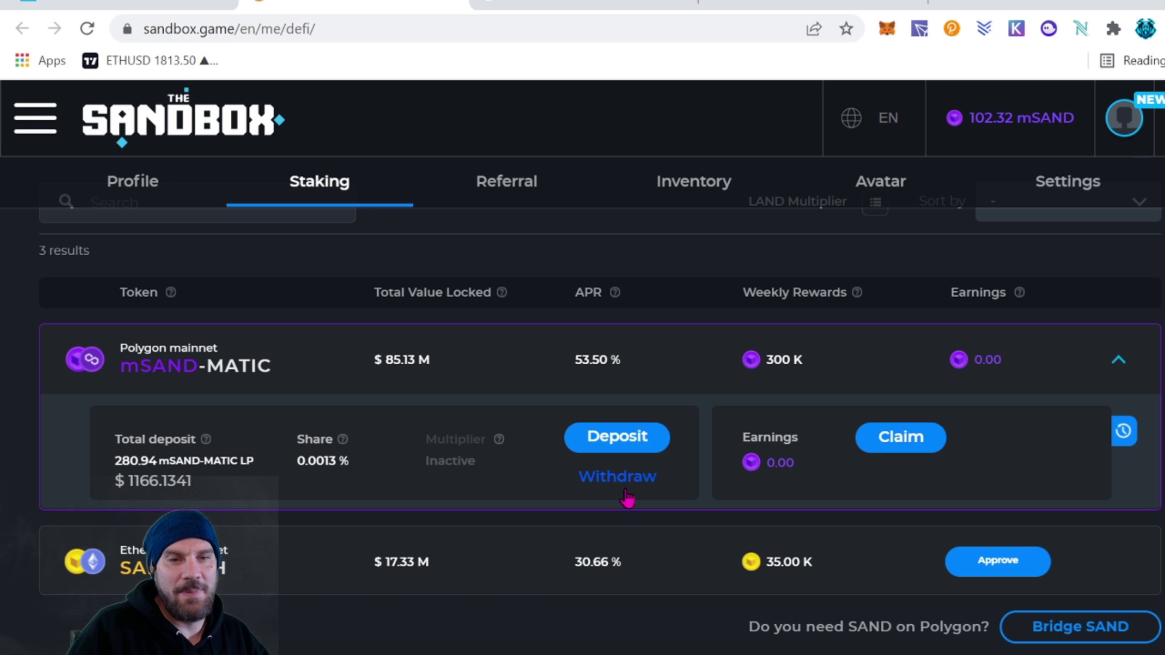
- Approve the single-token mSAND staking pool on Polygon and sign the Biconomy Forwarder request in the wallet
scroll(628, 497, "up", 7)
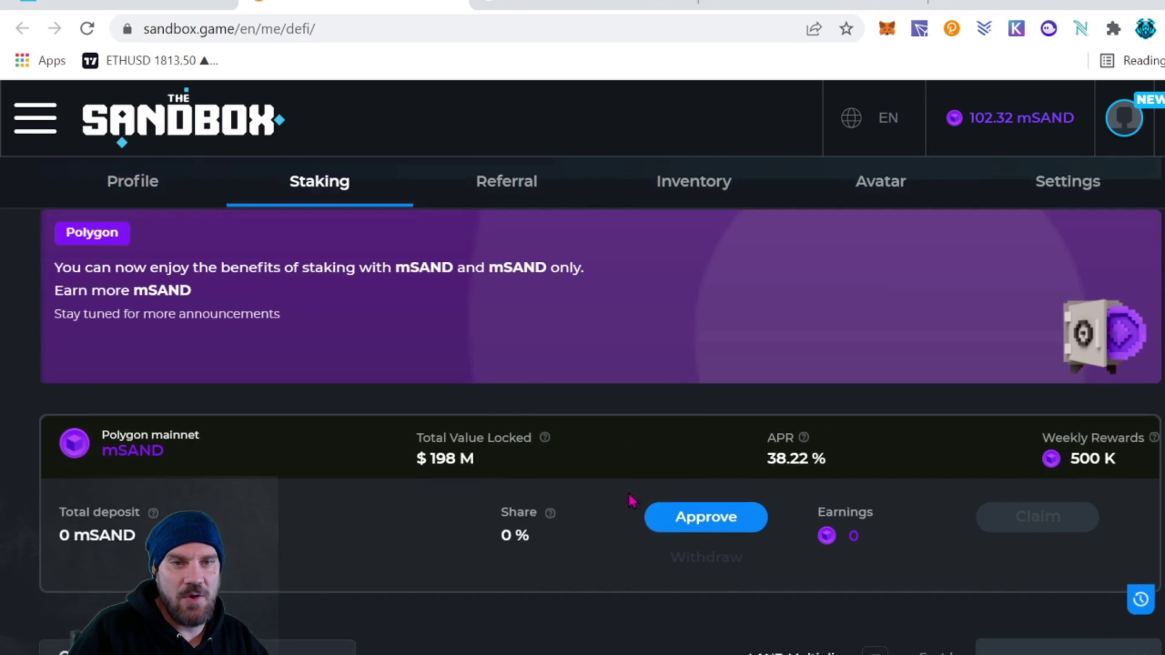
scroll(631, 499, "up", 1)
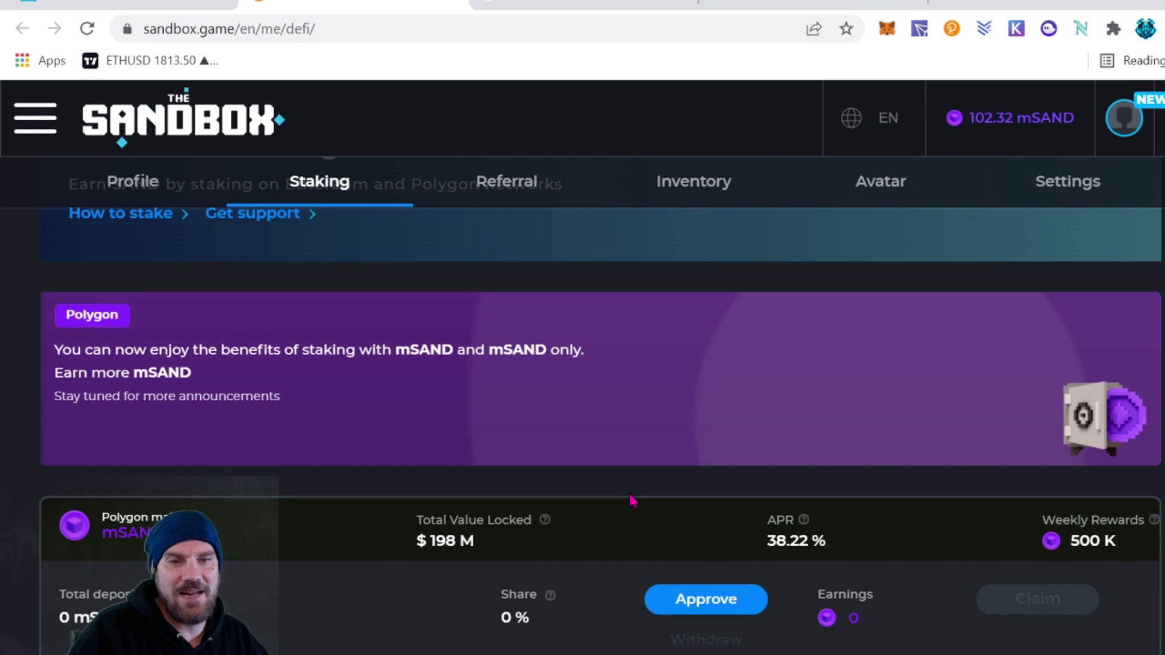
scroll(631, 500, "down", 3)
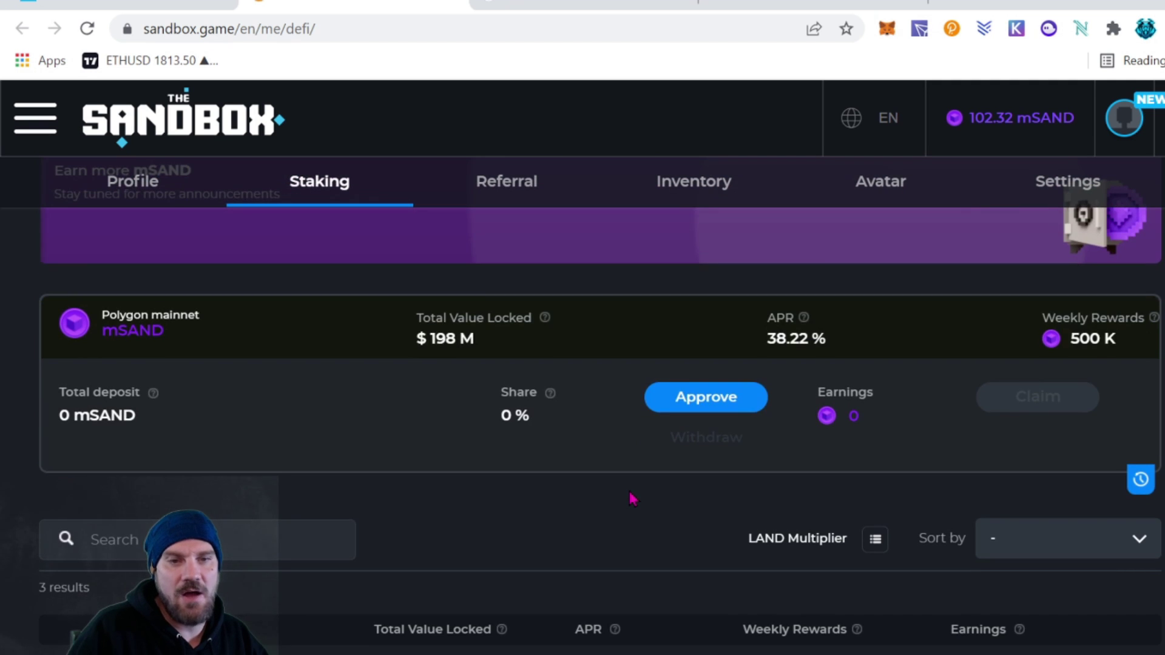
scroll(629, 495, "down", 5)
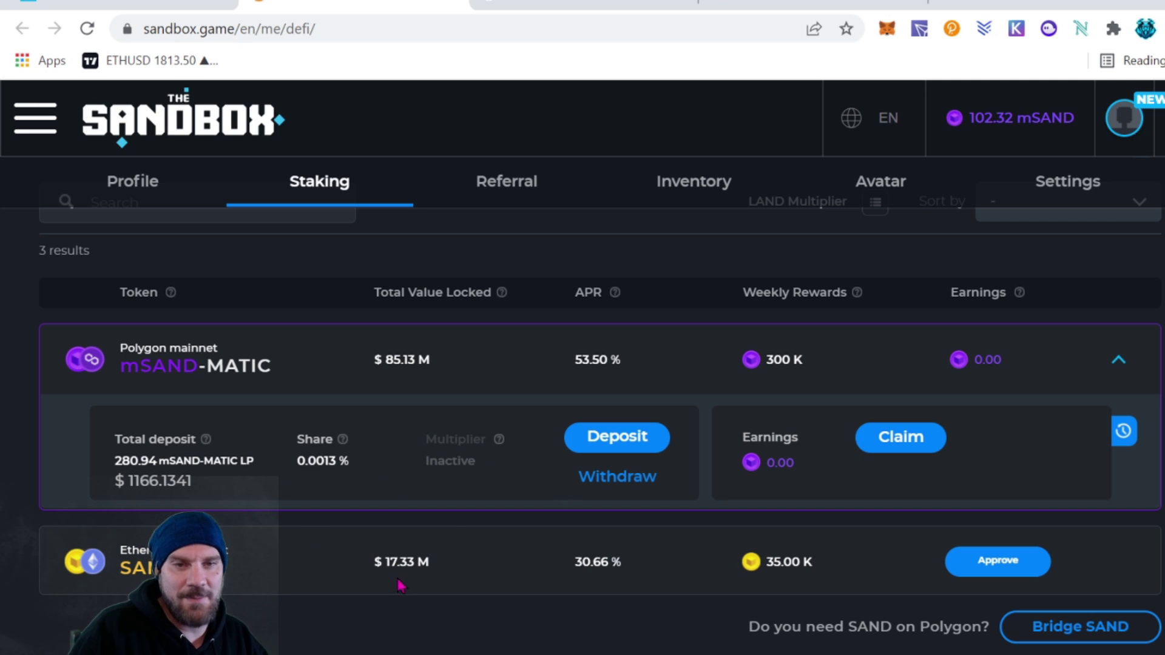
scroll(402, 561, "up", 6)
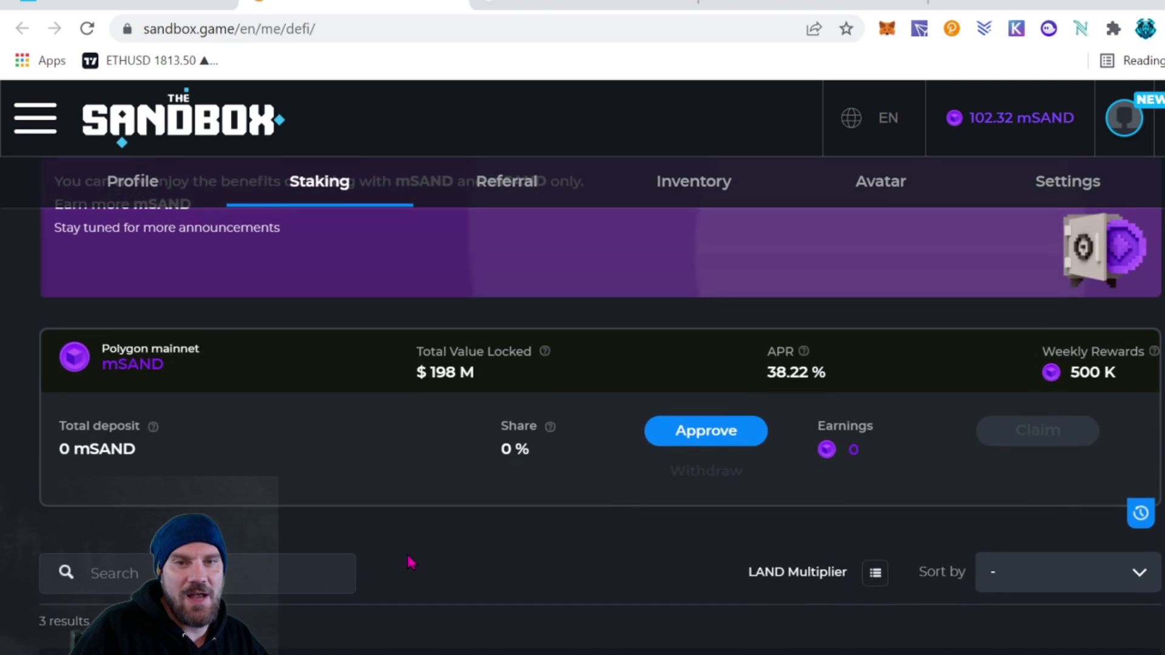
scroll(411, 562, "up", 4)
scroll(412, 553, "down", 3)
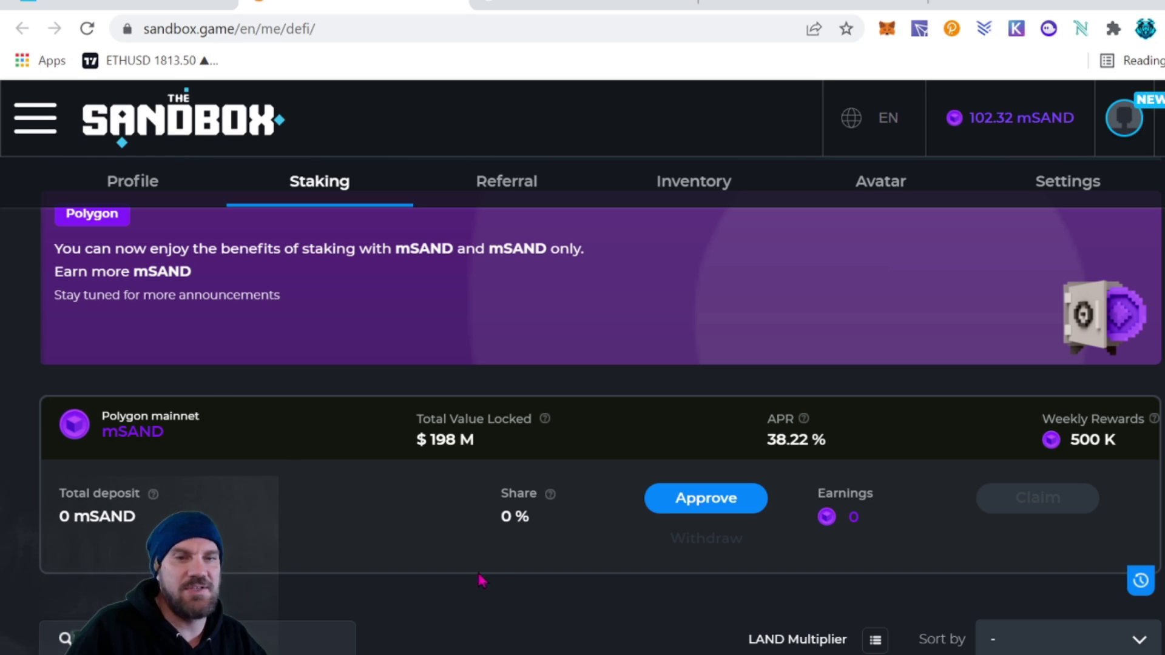
left_click(716, 512)
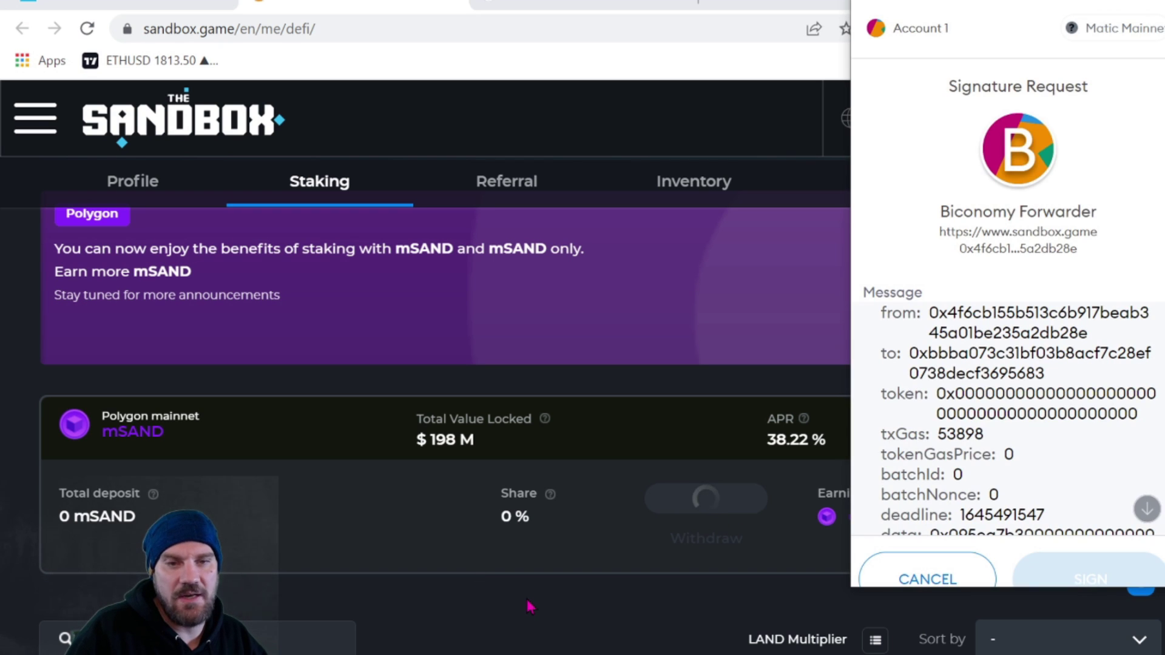
scroll(1095, 460, "down", 5)
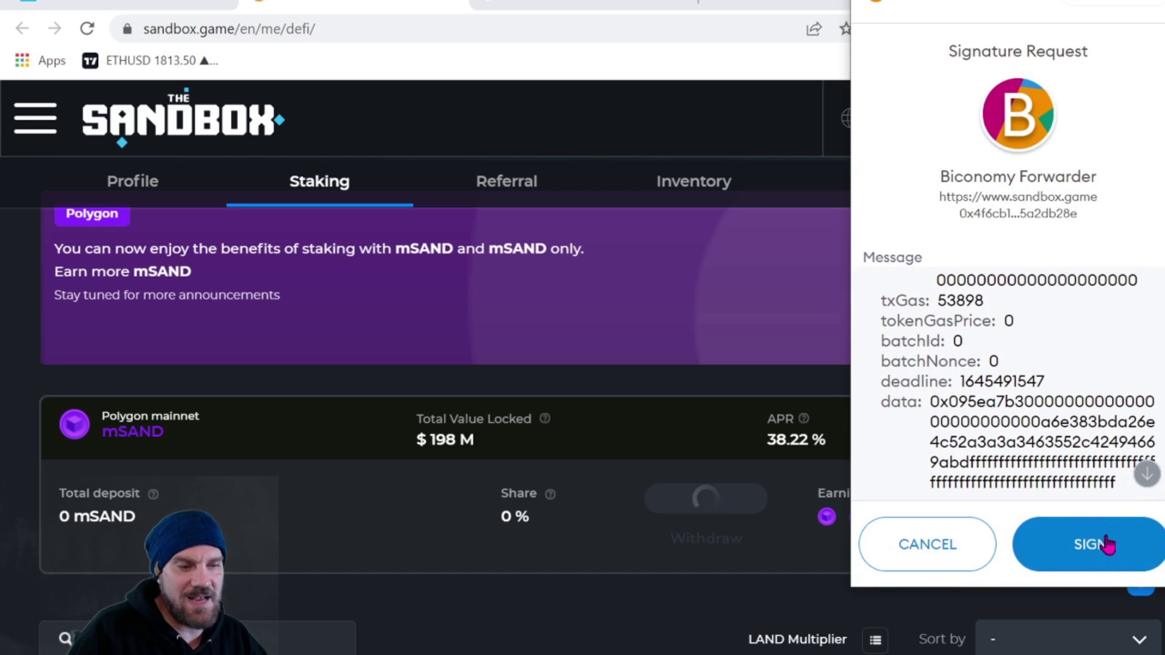
left_click(1105, 544)
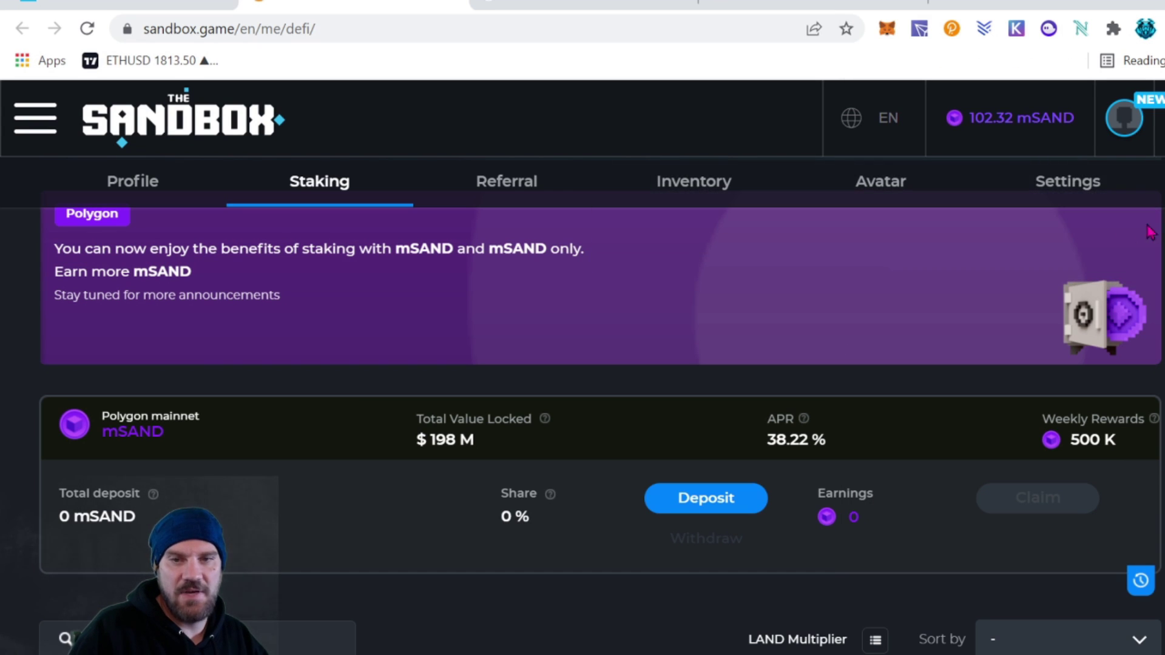
- Set the mSAND deposit to the maximum of 102.32 mSAND, submit it and sign the wallet request
left_click(713, 513)
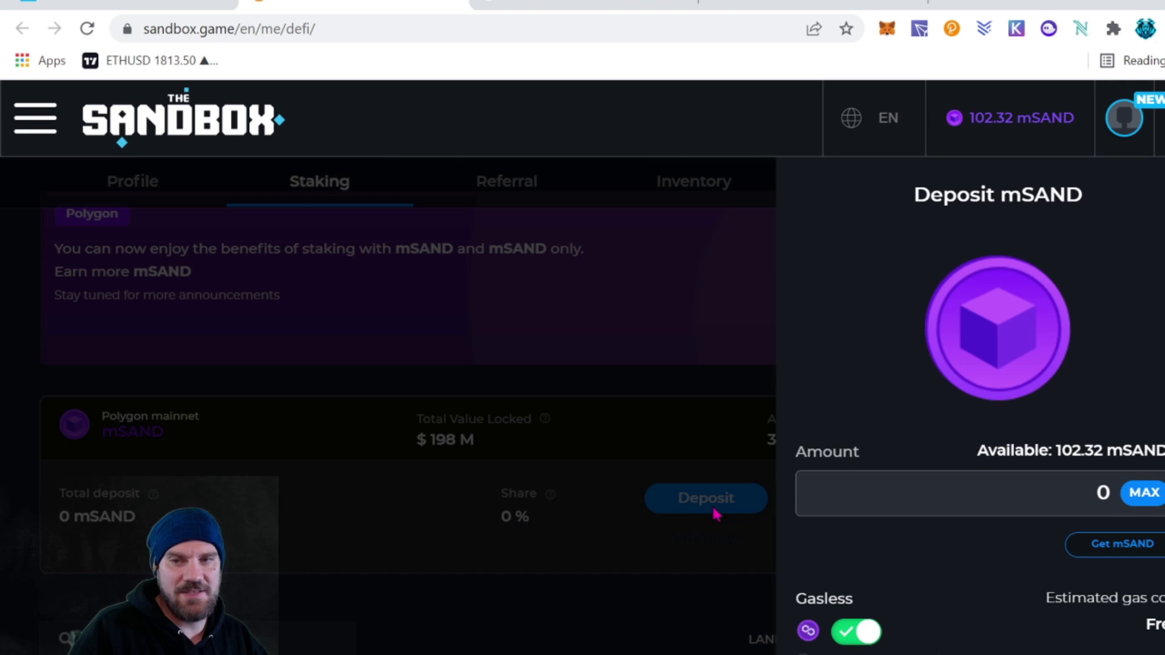
left_click(1141, 492)
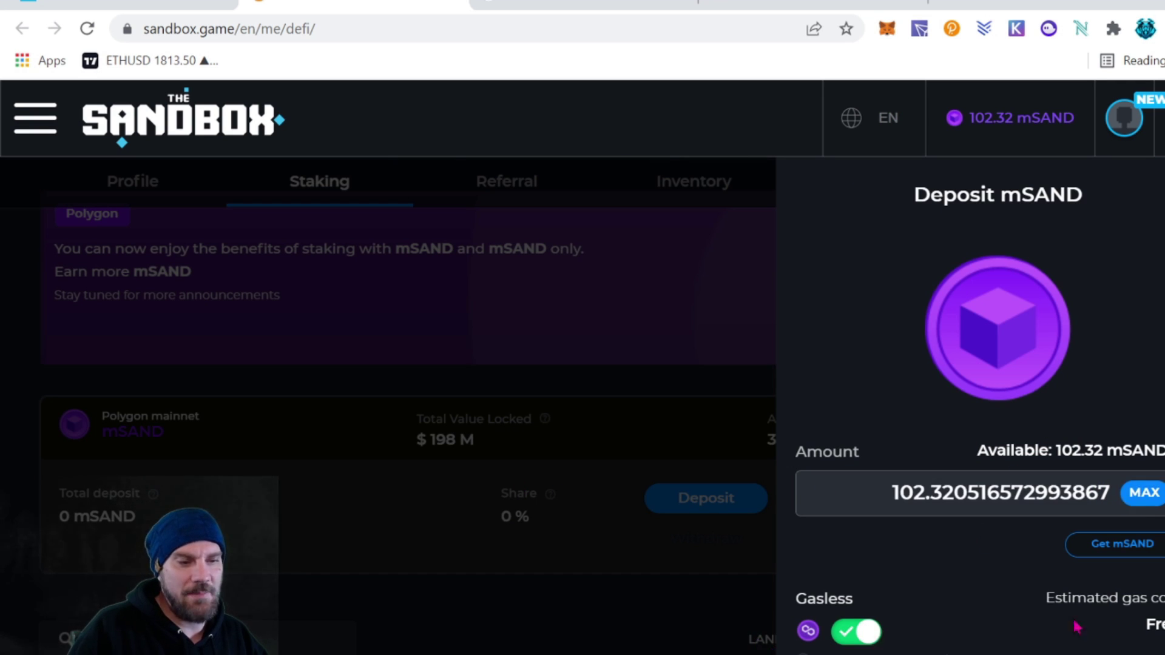
left_click(1136, 547)
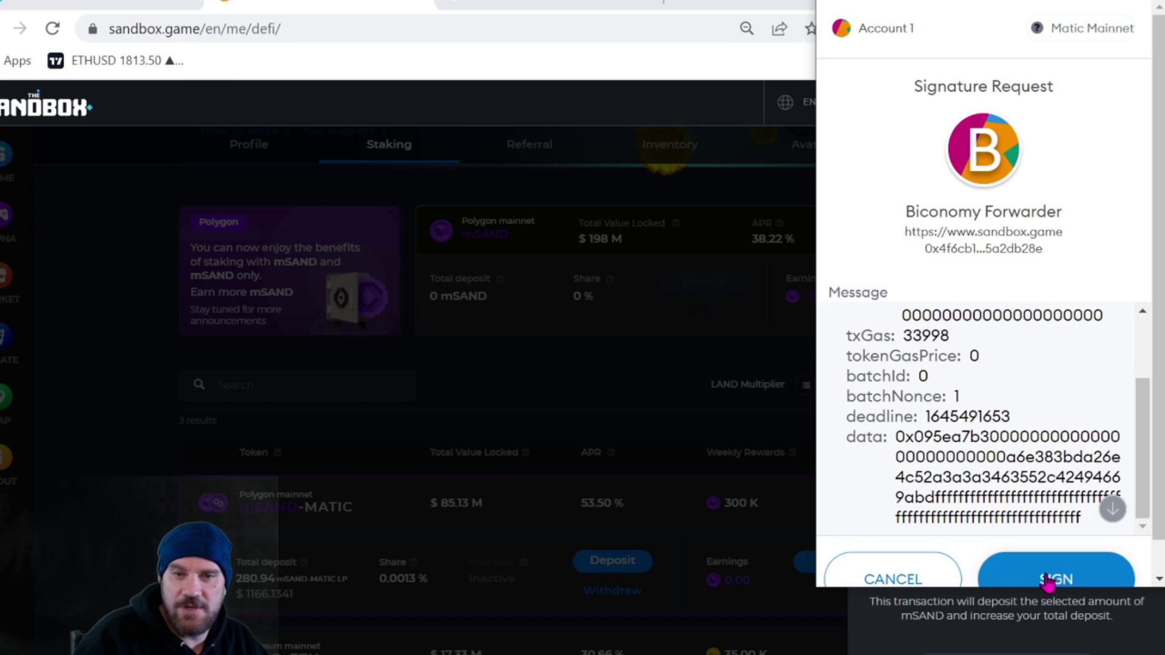
left_click(1048, 579)
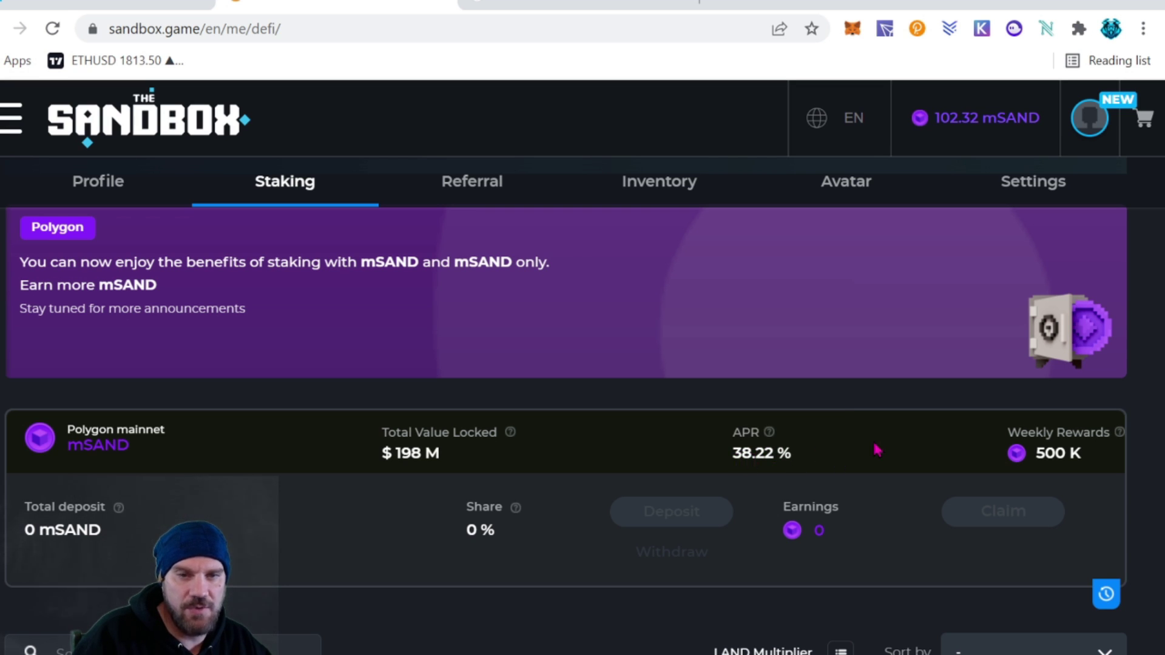
- Review the deposits, shares and earnings of the mSAND and mSAND-MATIC pools on the staking page
scroll(877, 450, "down", 4)
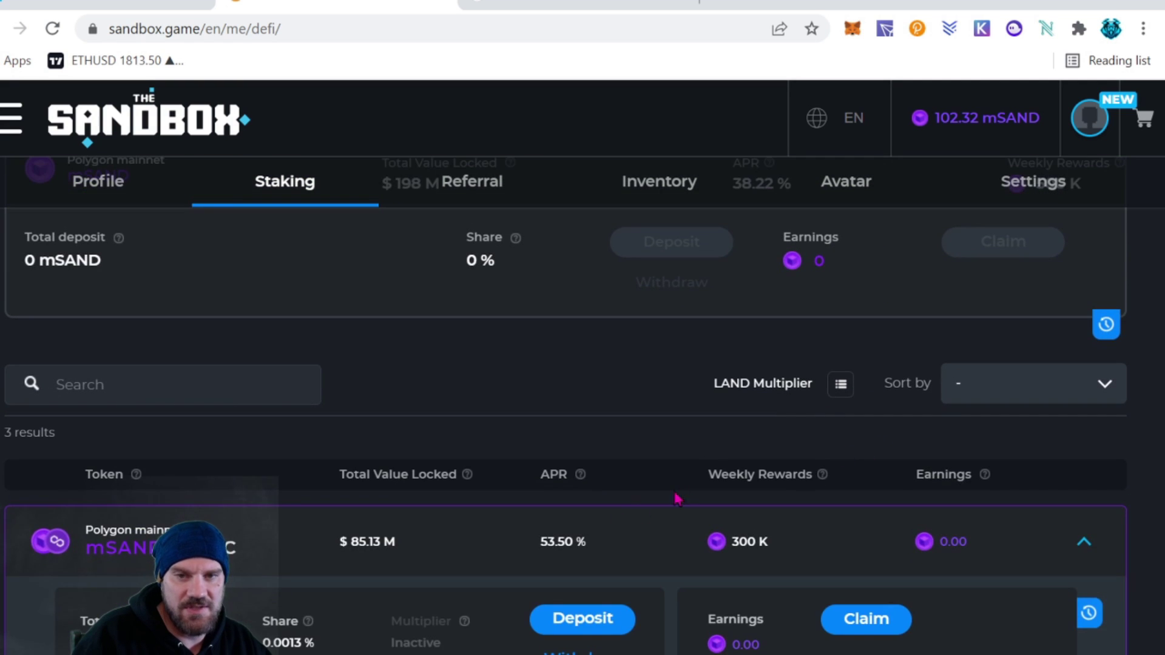
scroll(668, 486, "down", 2)
scroll(702, 457, "down", 1)
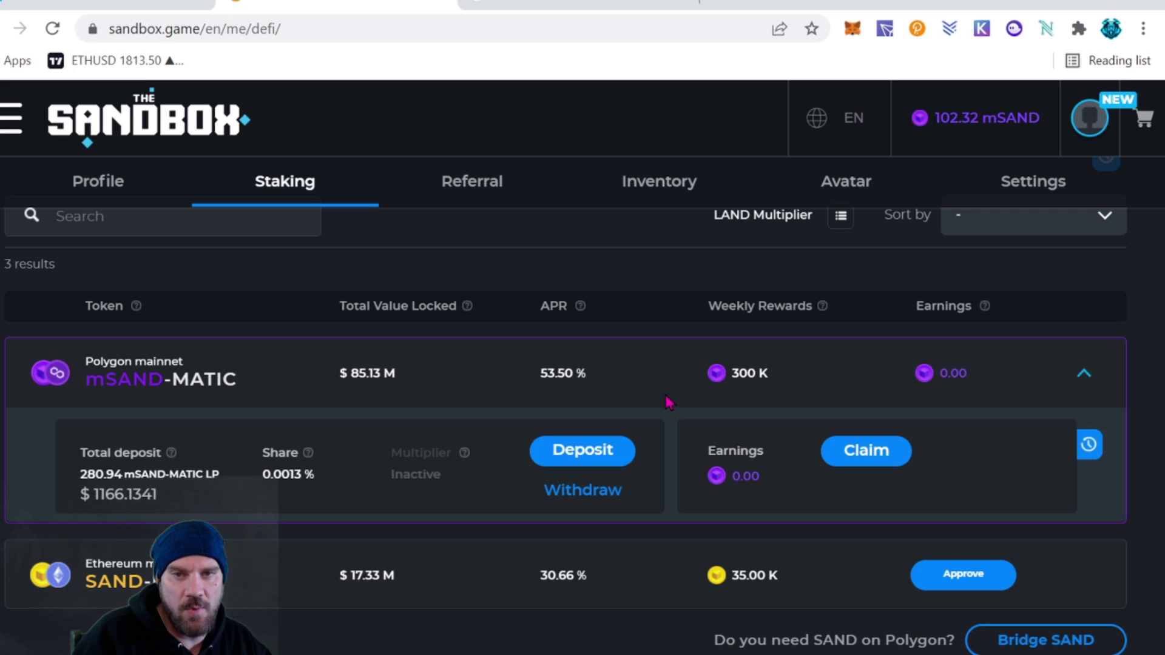
scroll(667, 402, "up", 1)
scroll(668, 402, "up", 3)
scroll(686, 425, "down", 2)
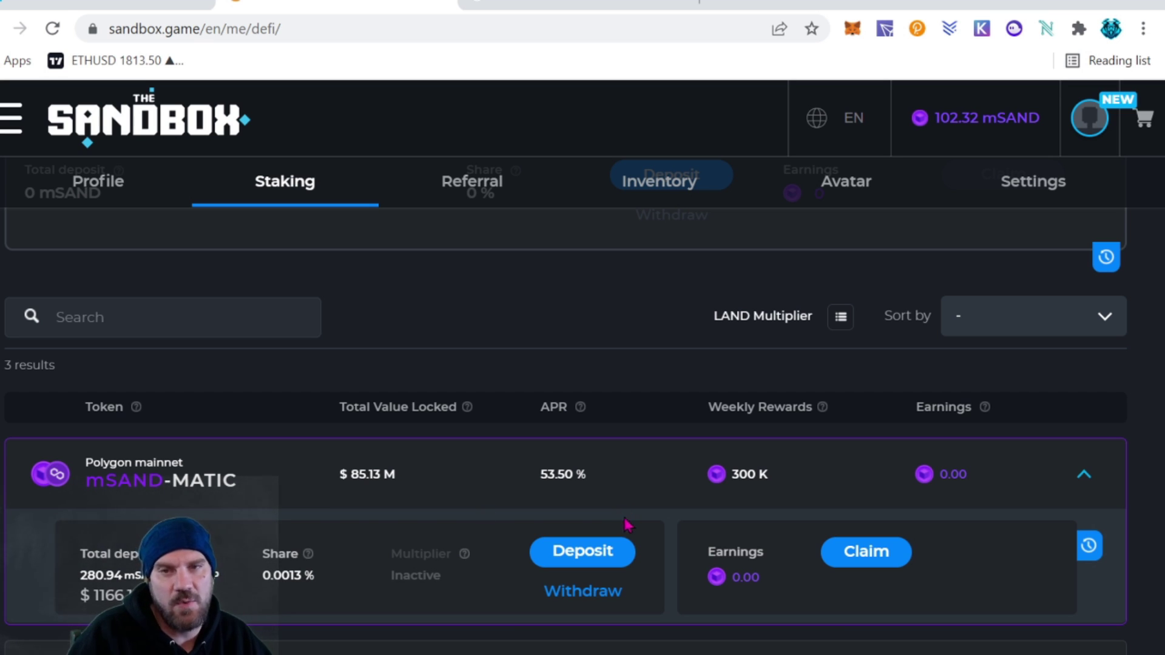
scroll(627, 523, "up", 5)
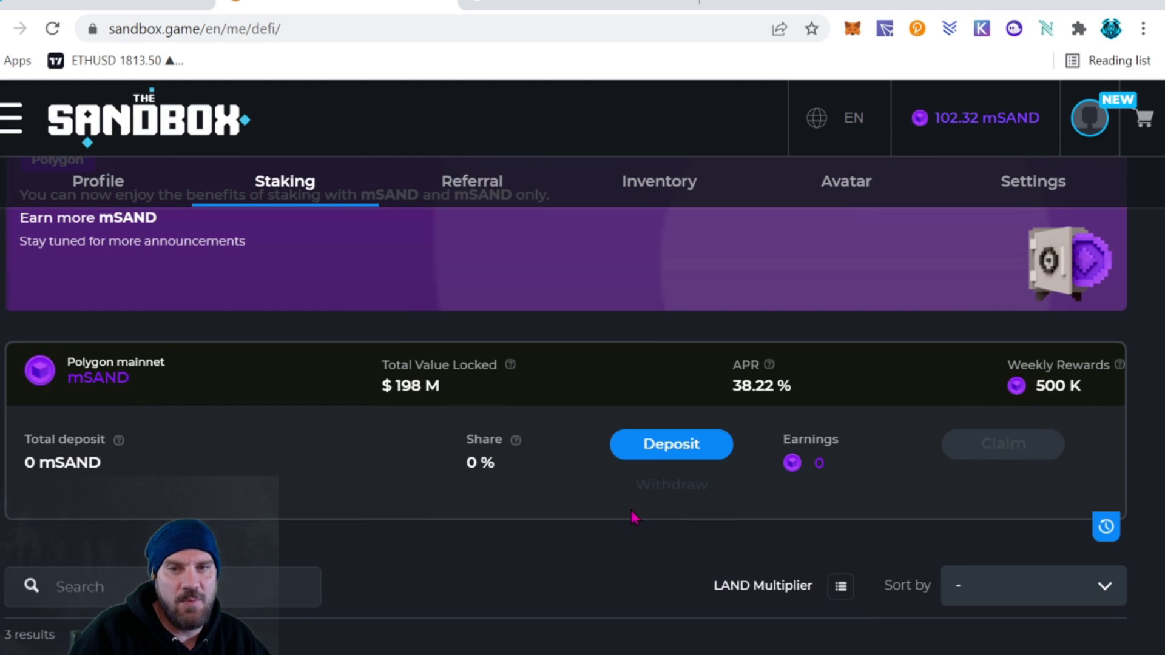
- Compare the value locked, APR and weekly rewards of the single mSAND pool with the mSAND-MATIC pool on the staking page
scroll(631, 515, "up", 1)
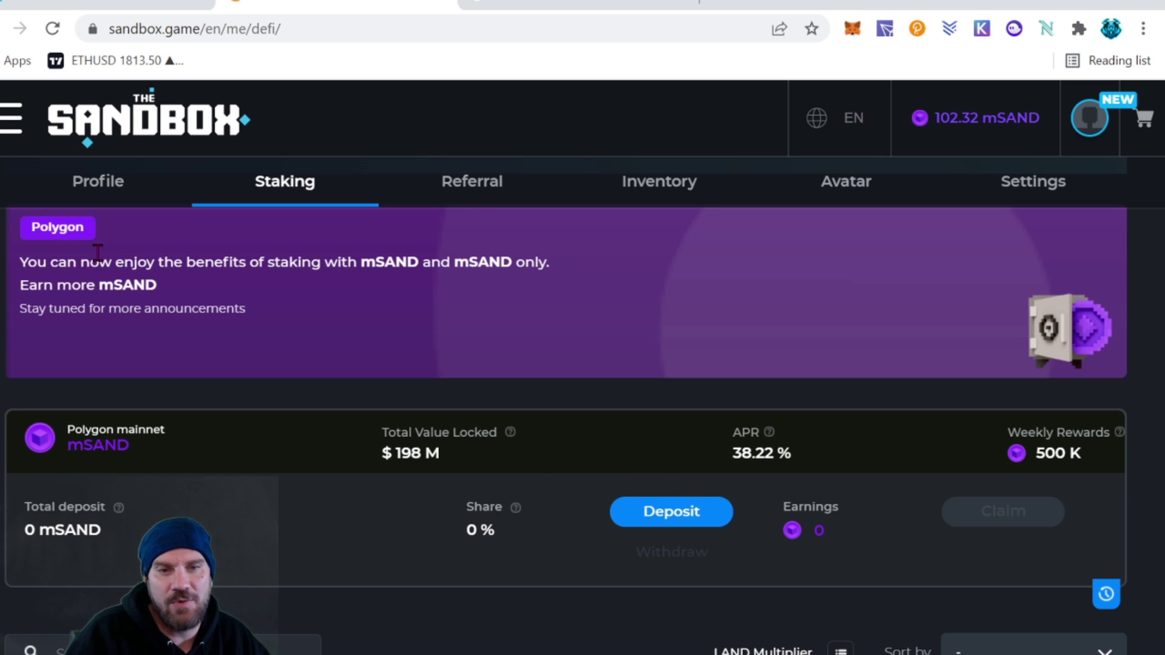
scroll(686, 491, "up", 1)
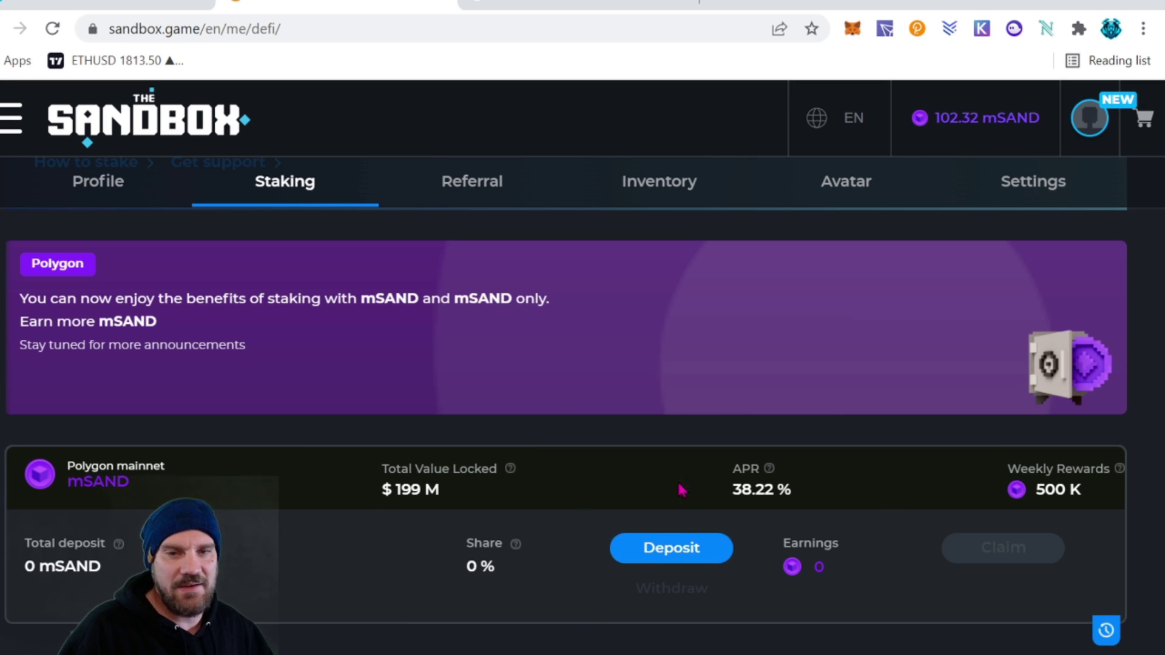
scroll(675, 492, "down", 6)
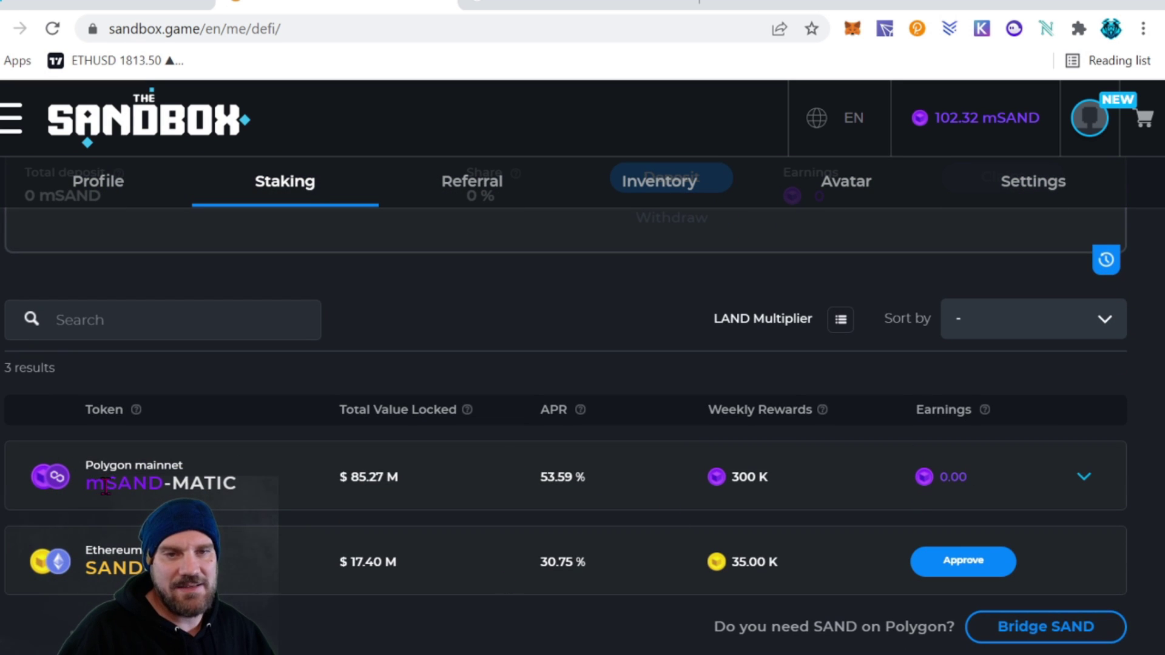
scroll(631, 468, "up", 8)
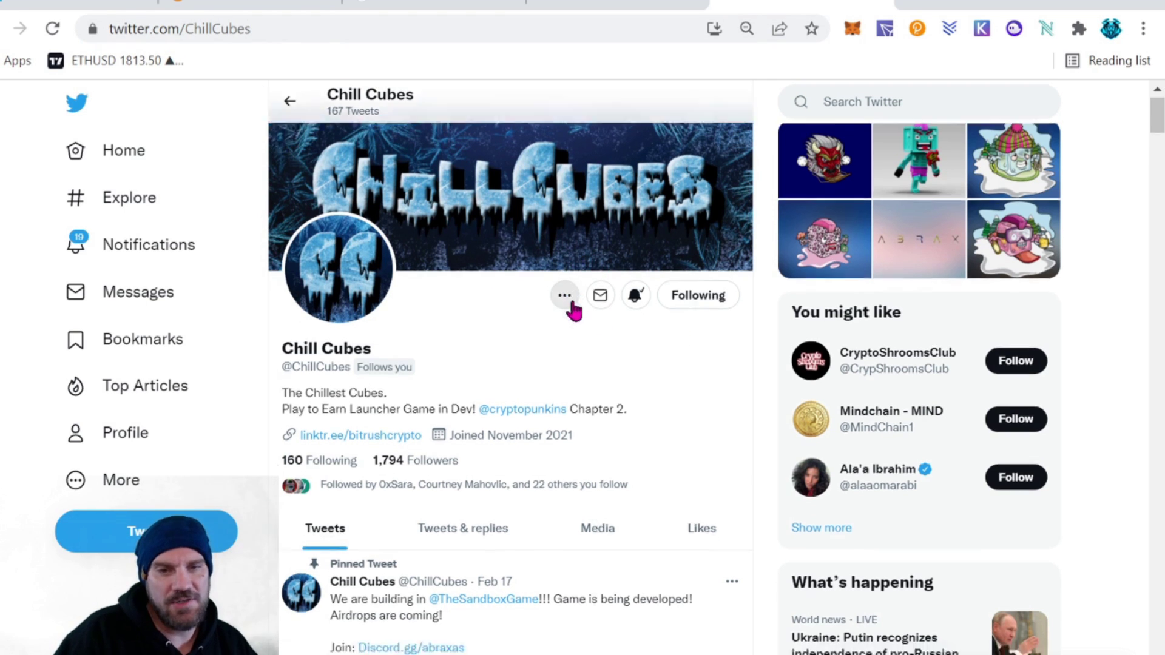
- Look over the Chill Cubes Twitter profile and its pinned tweet, and switch to the Bit-Rush Crypto YouTube channel's videos
scroll(572, 307, "down", 6)
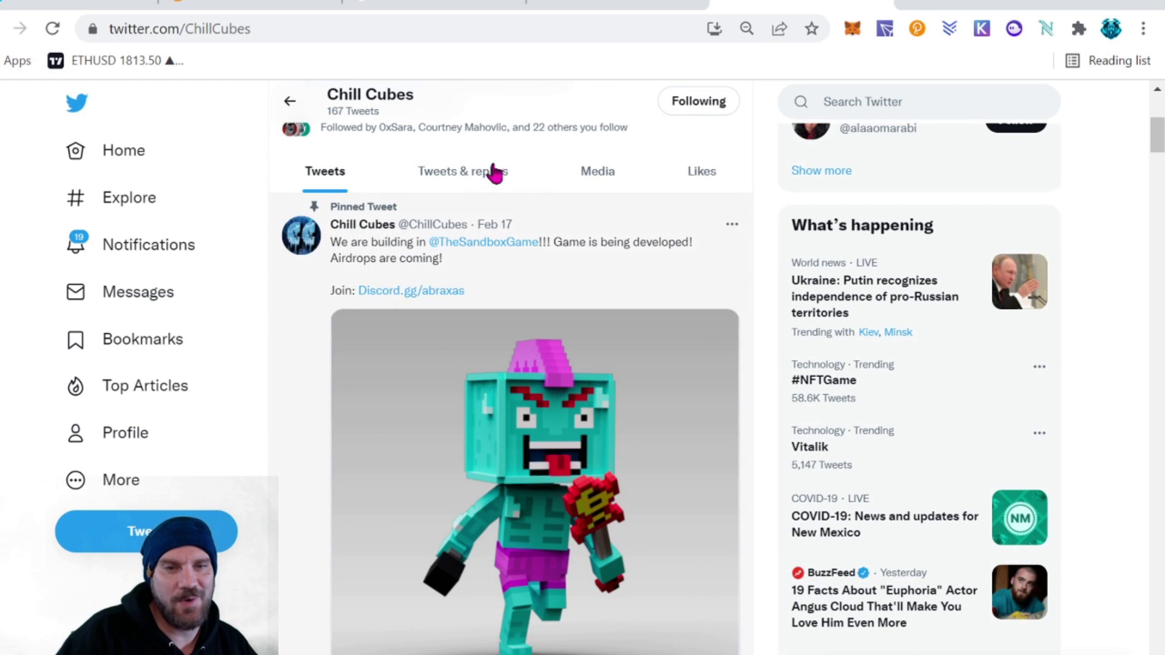
scroll(516, 334, "down", 1)
scroll(592, 430, "up", 3)
scroll(592, 430, "down", 3)
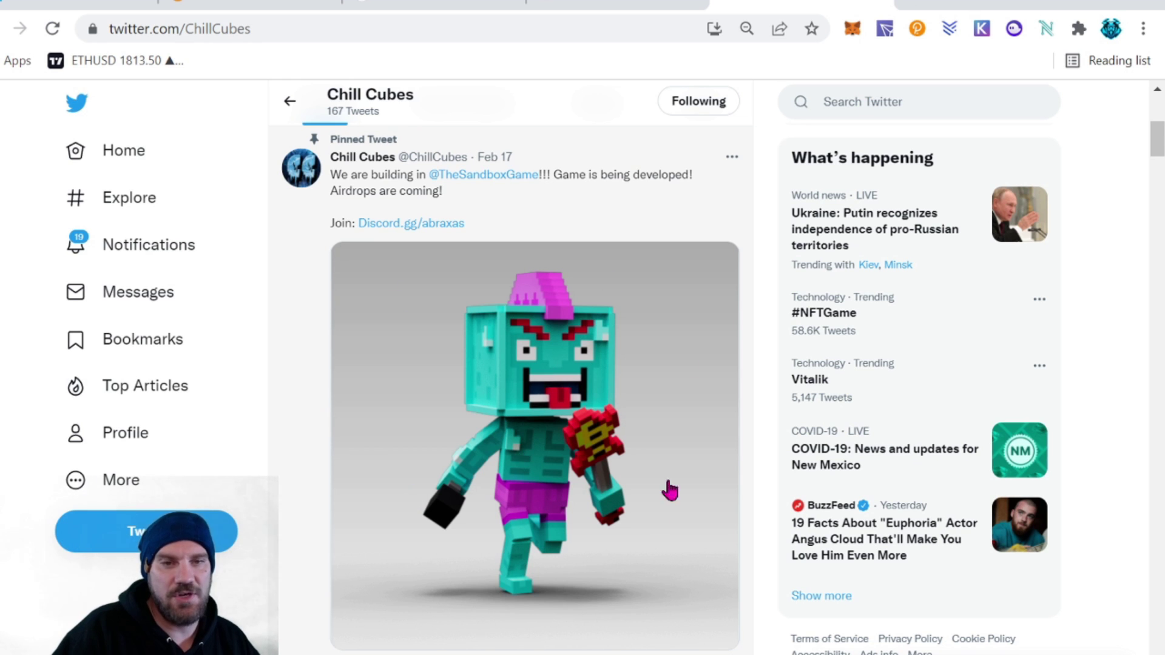
scroll(695, 423, "up", 3)
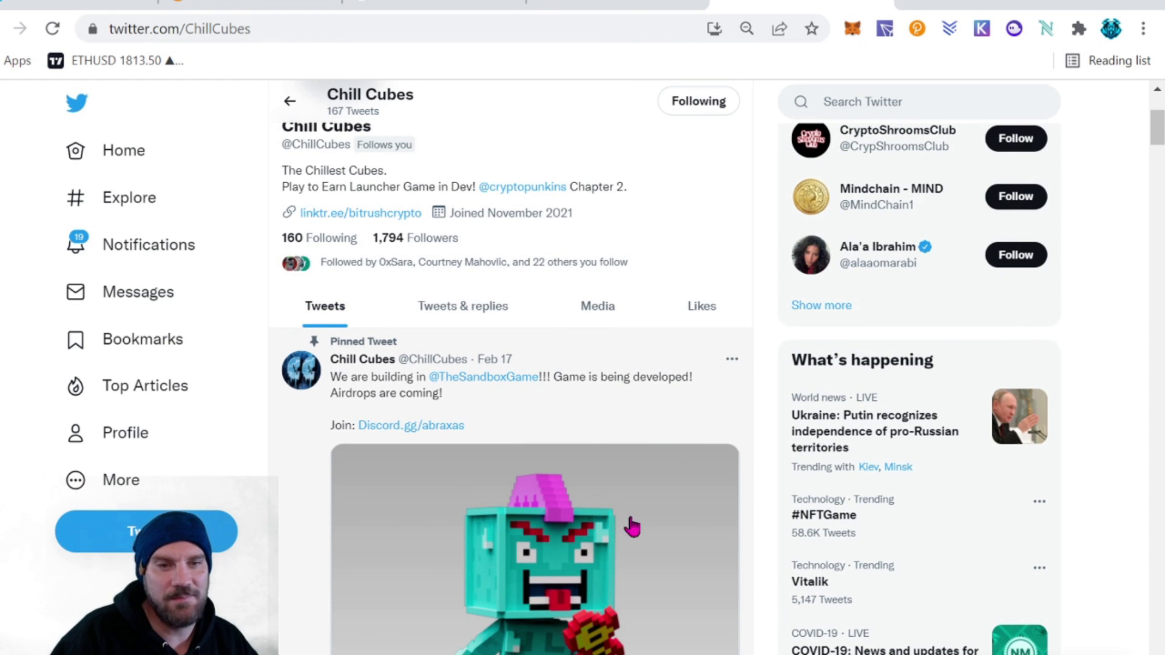
key("ctrl+shift+Tab")
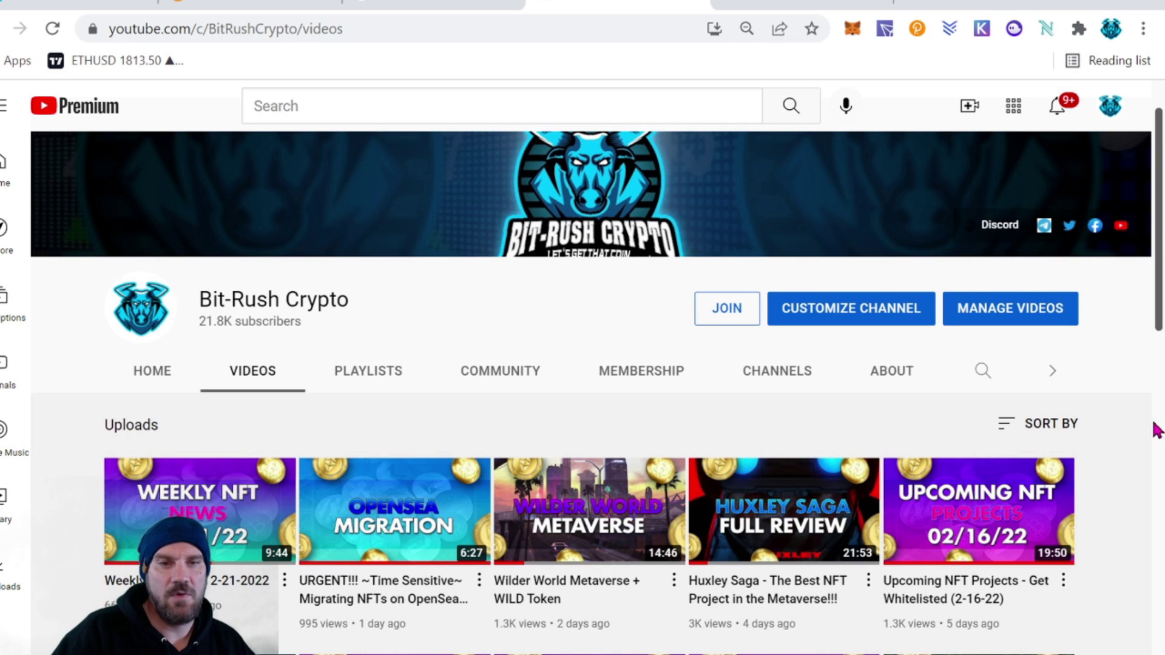